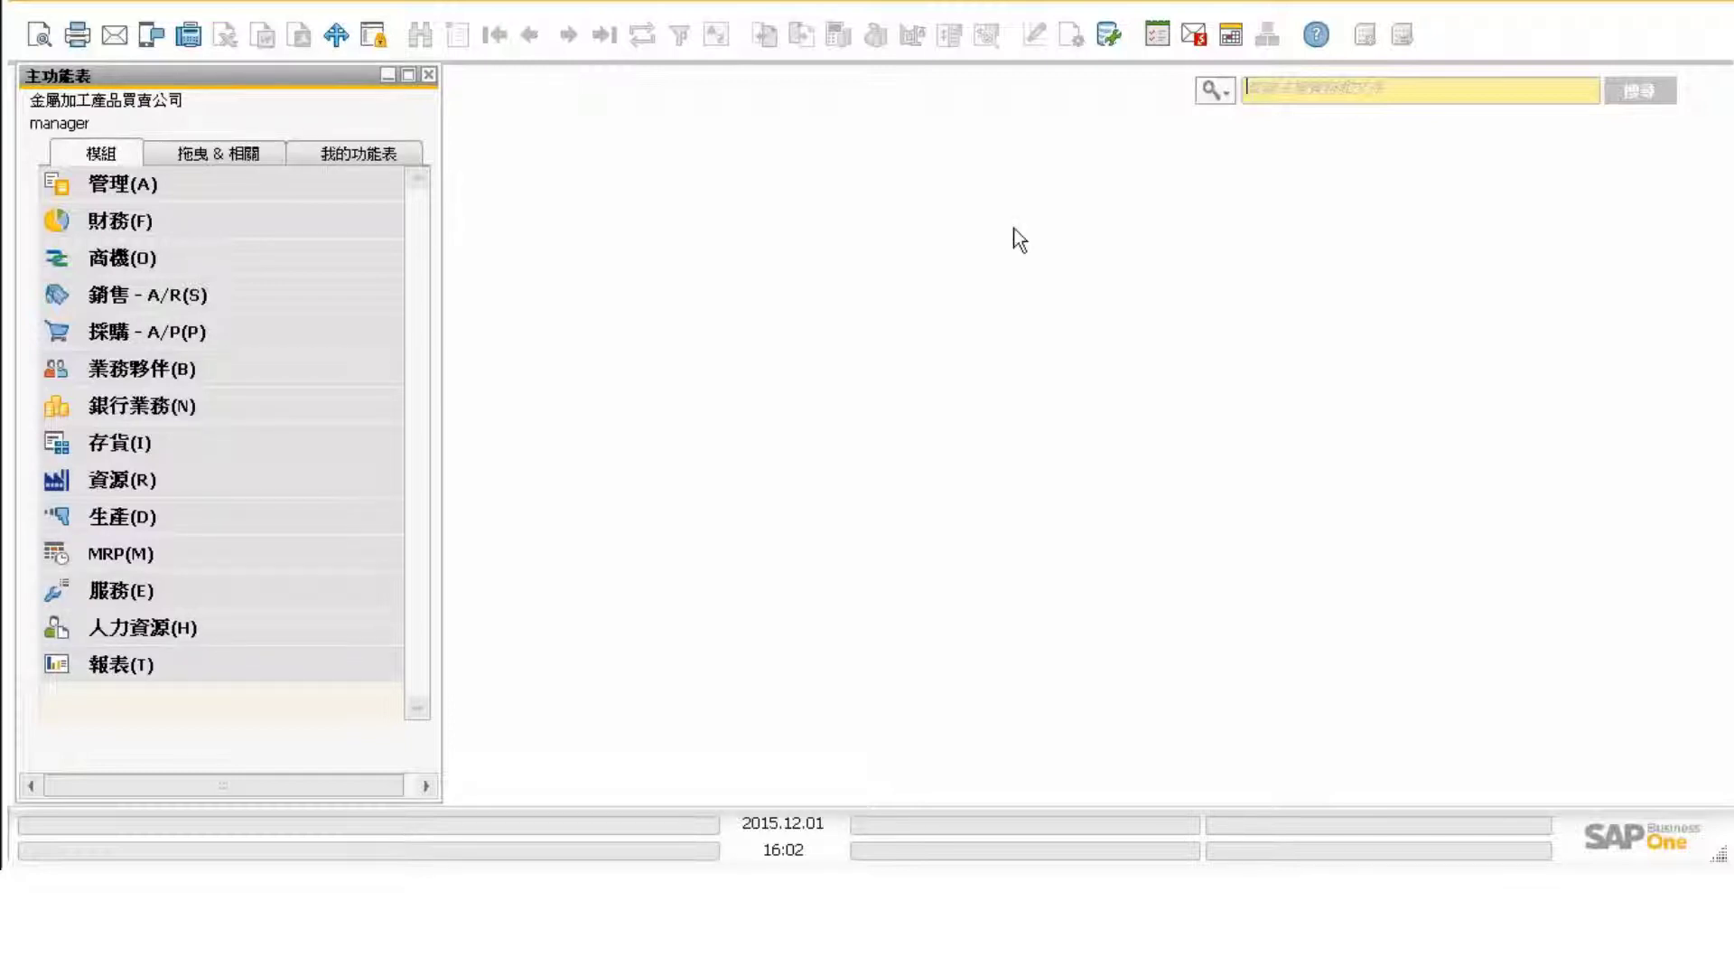
Switch to Windows Explorer and create a new folder named ADDON on the local disk (C:)
mouse_move(188, 904)
left_click(180, 847)
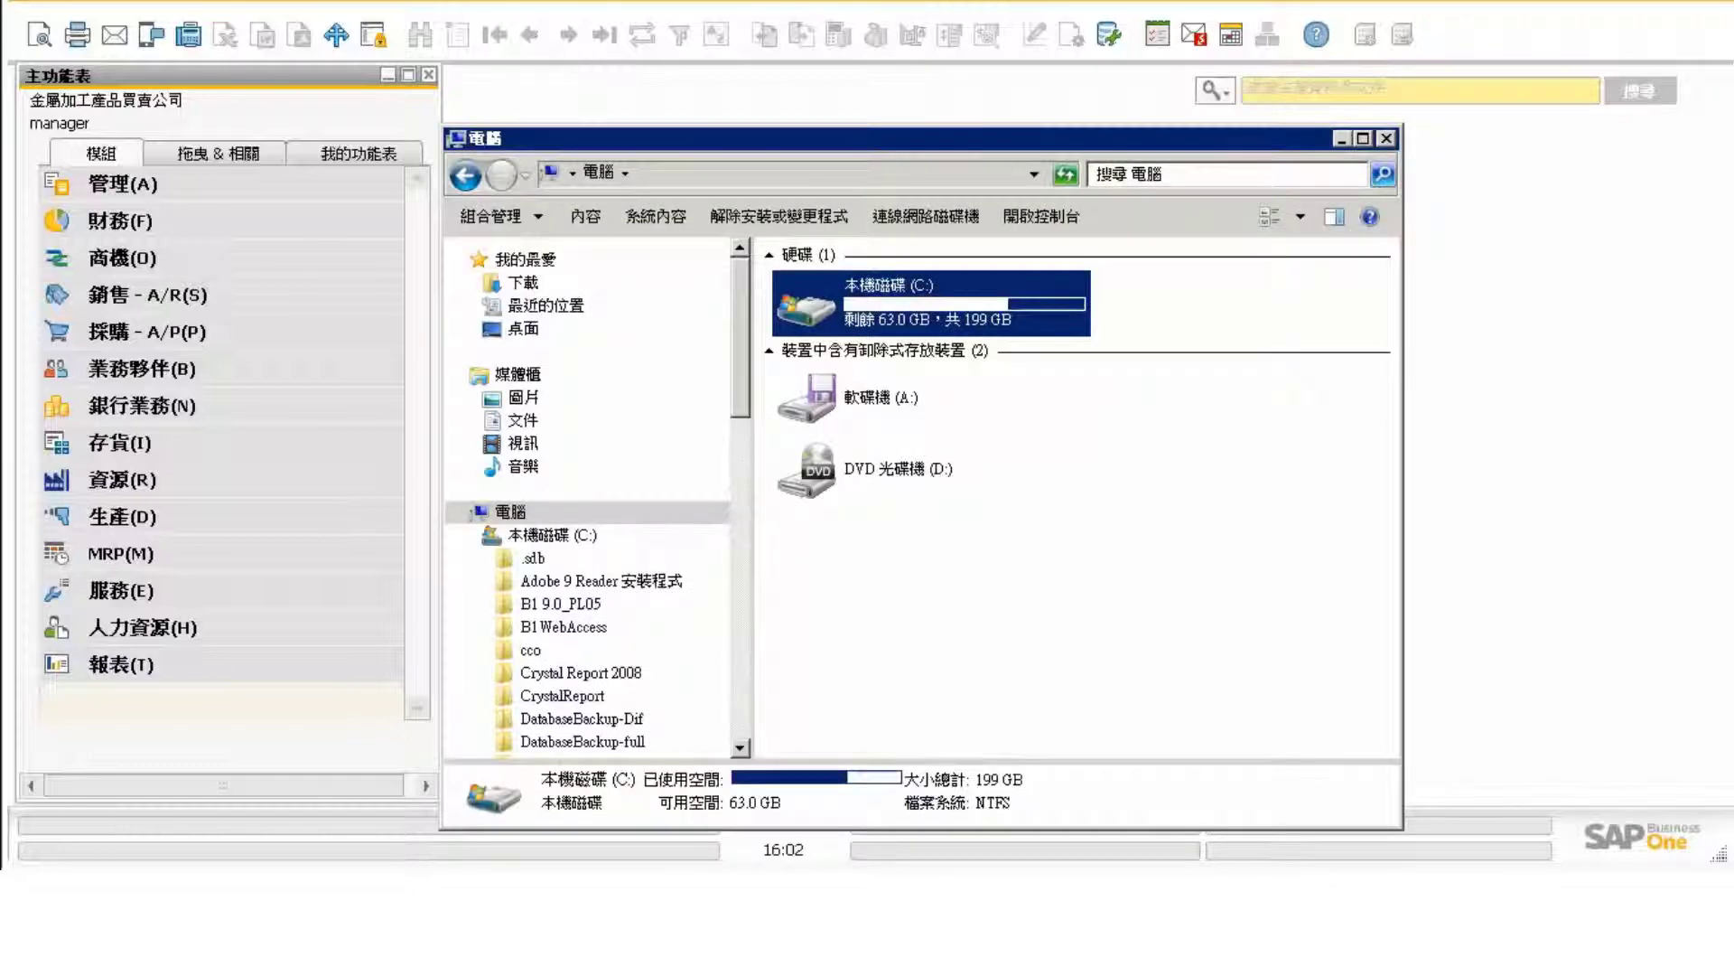
left_click(579, 537)
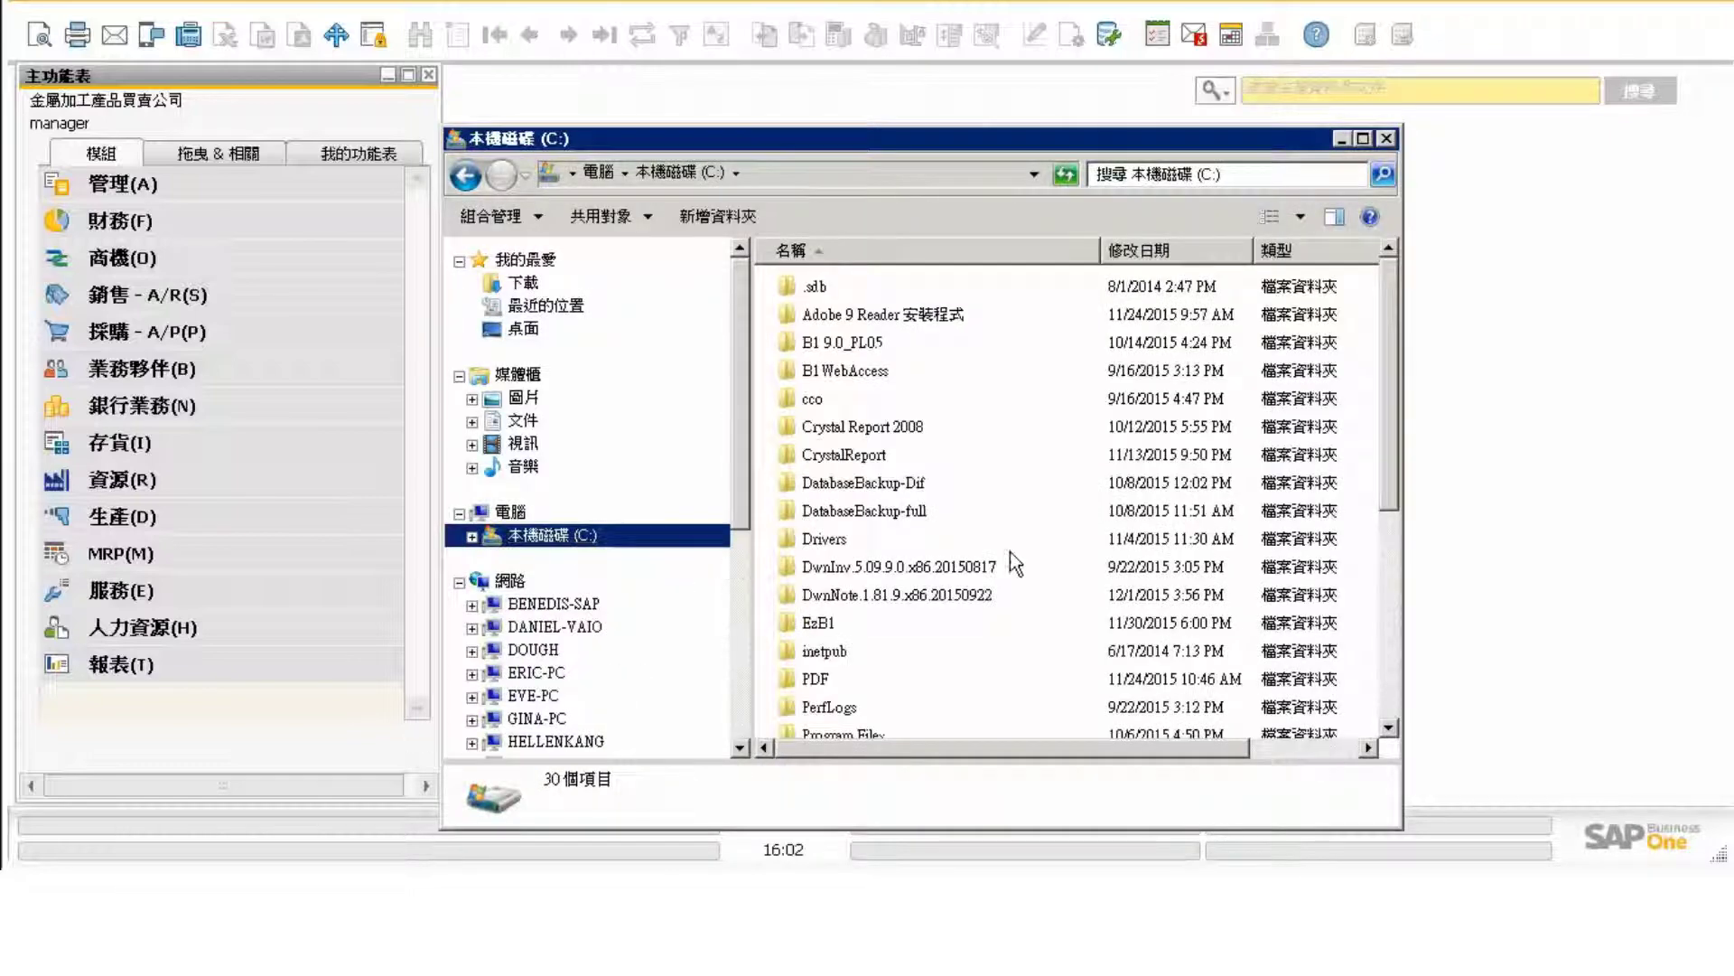
right_click(1027, 542)
mouse_move(1129, 804)
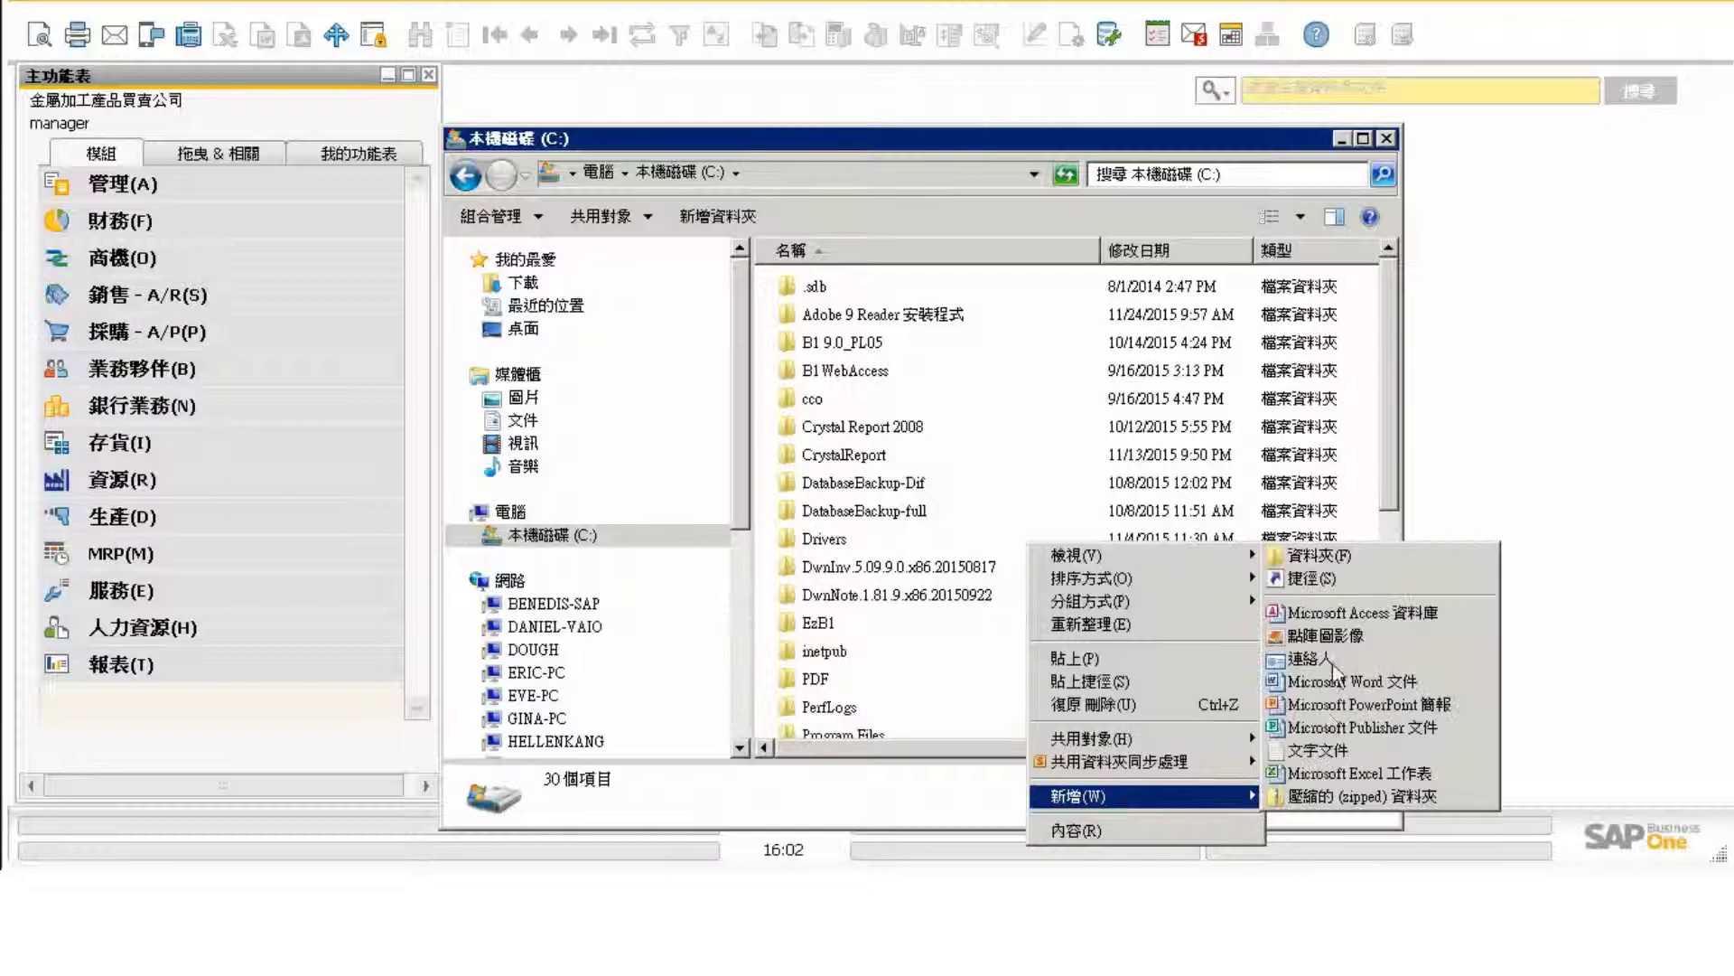
left_click(1310, 554)
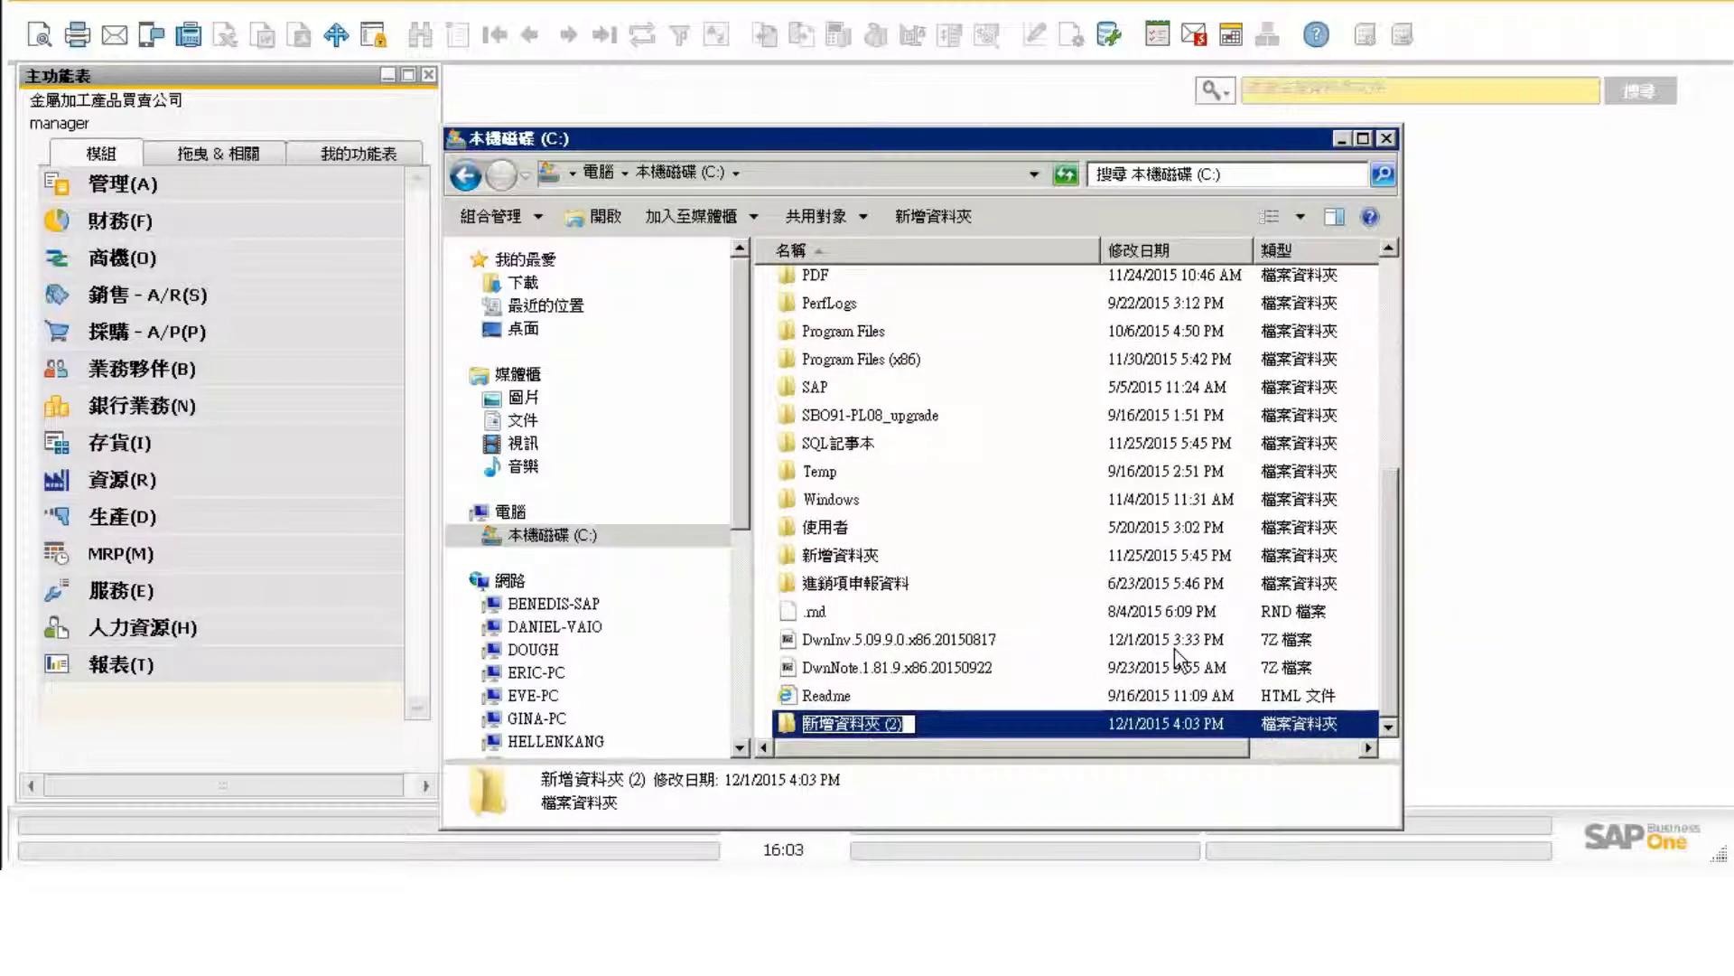
type("ADD")
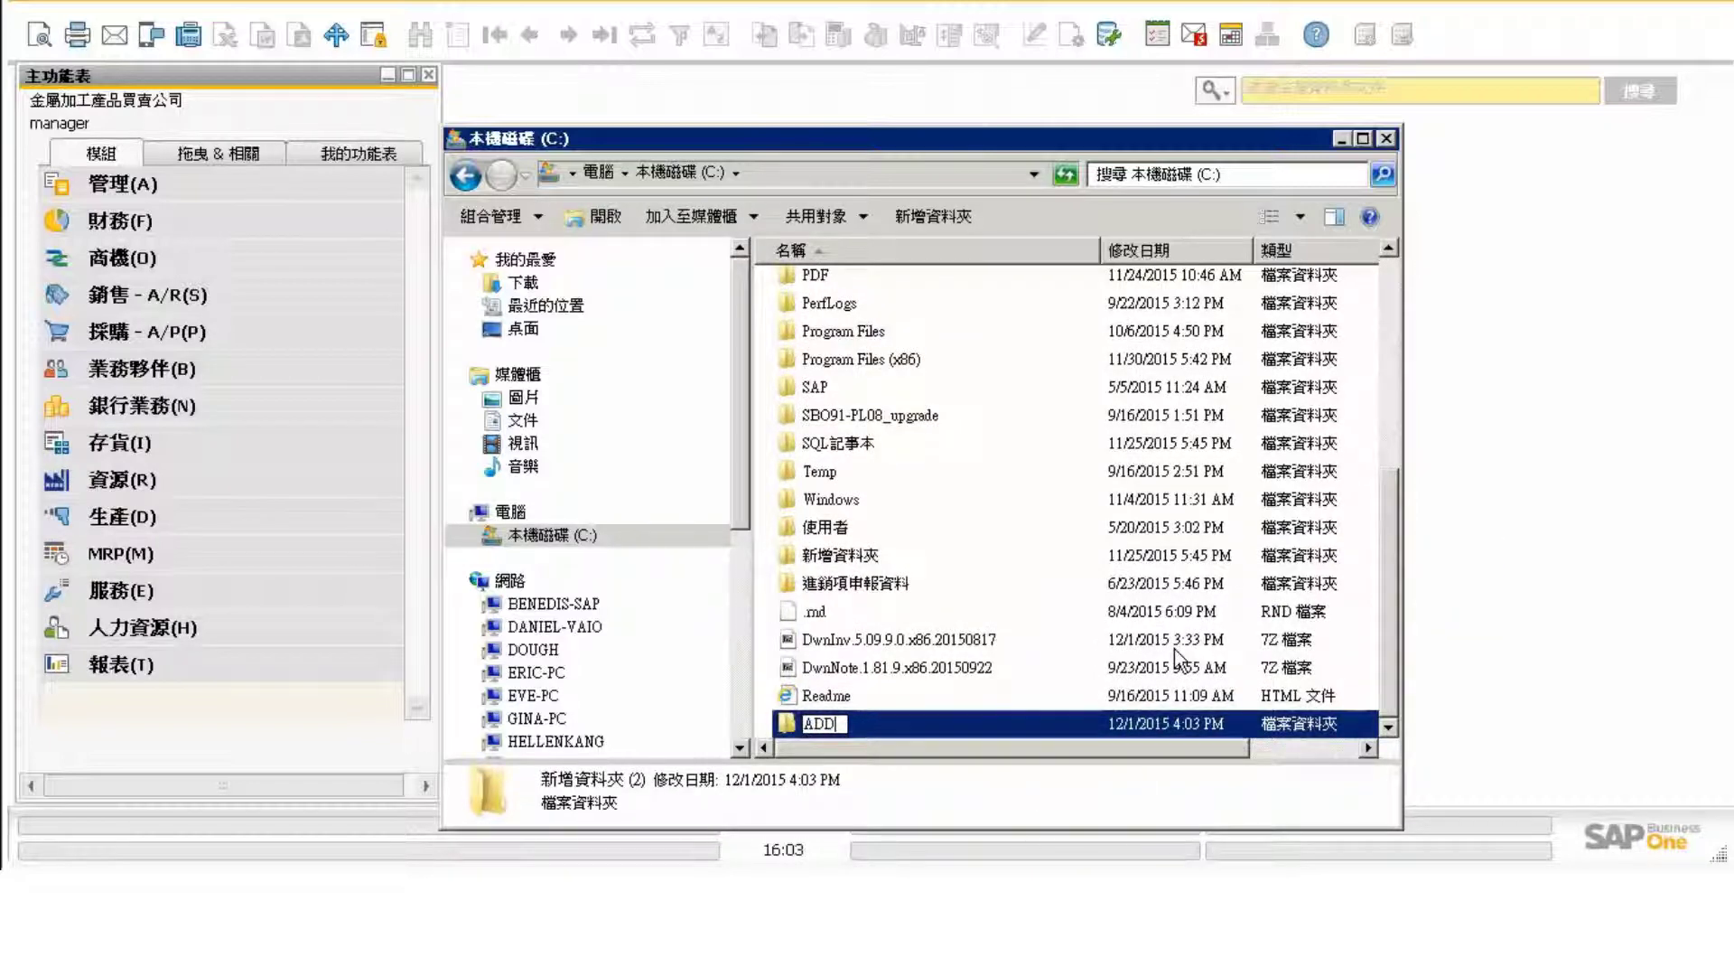
type("ON")
key("Return")
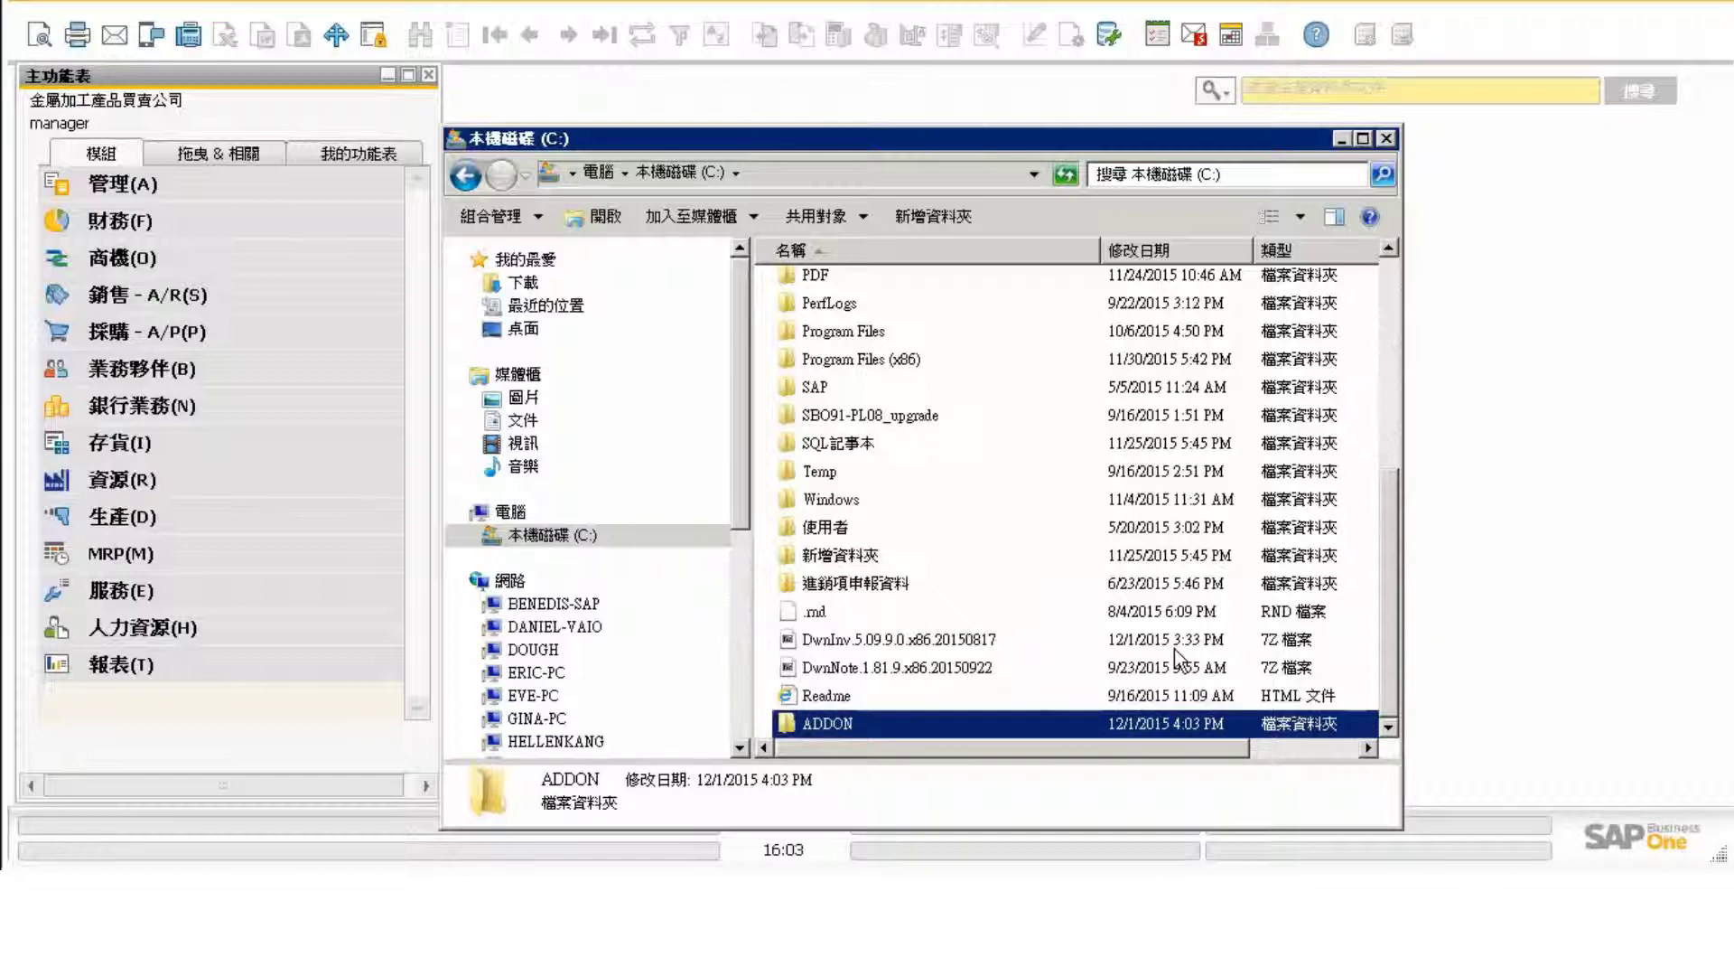
Copy the DwnInv.5.09.9.0.x86.20150817 7Z archive from the C: drive into the ADDON folder
right_click(938, 641)
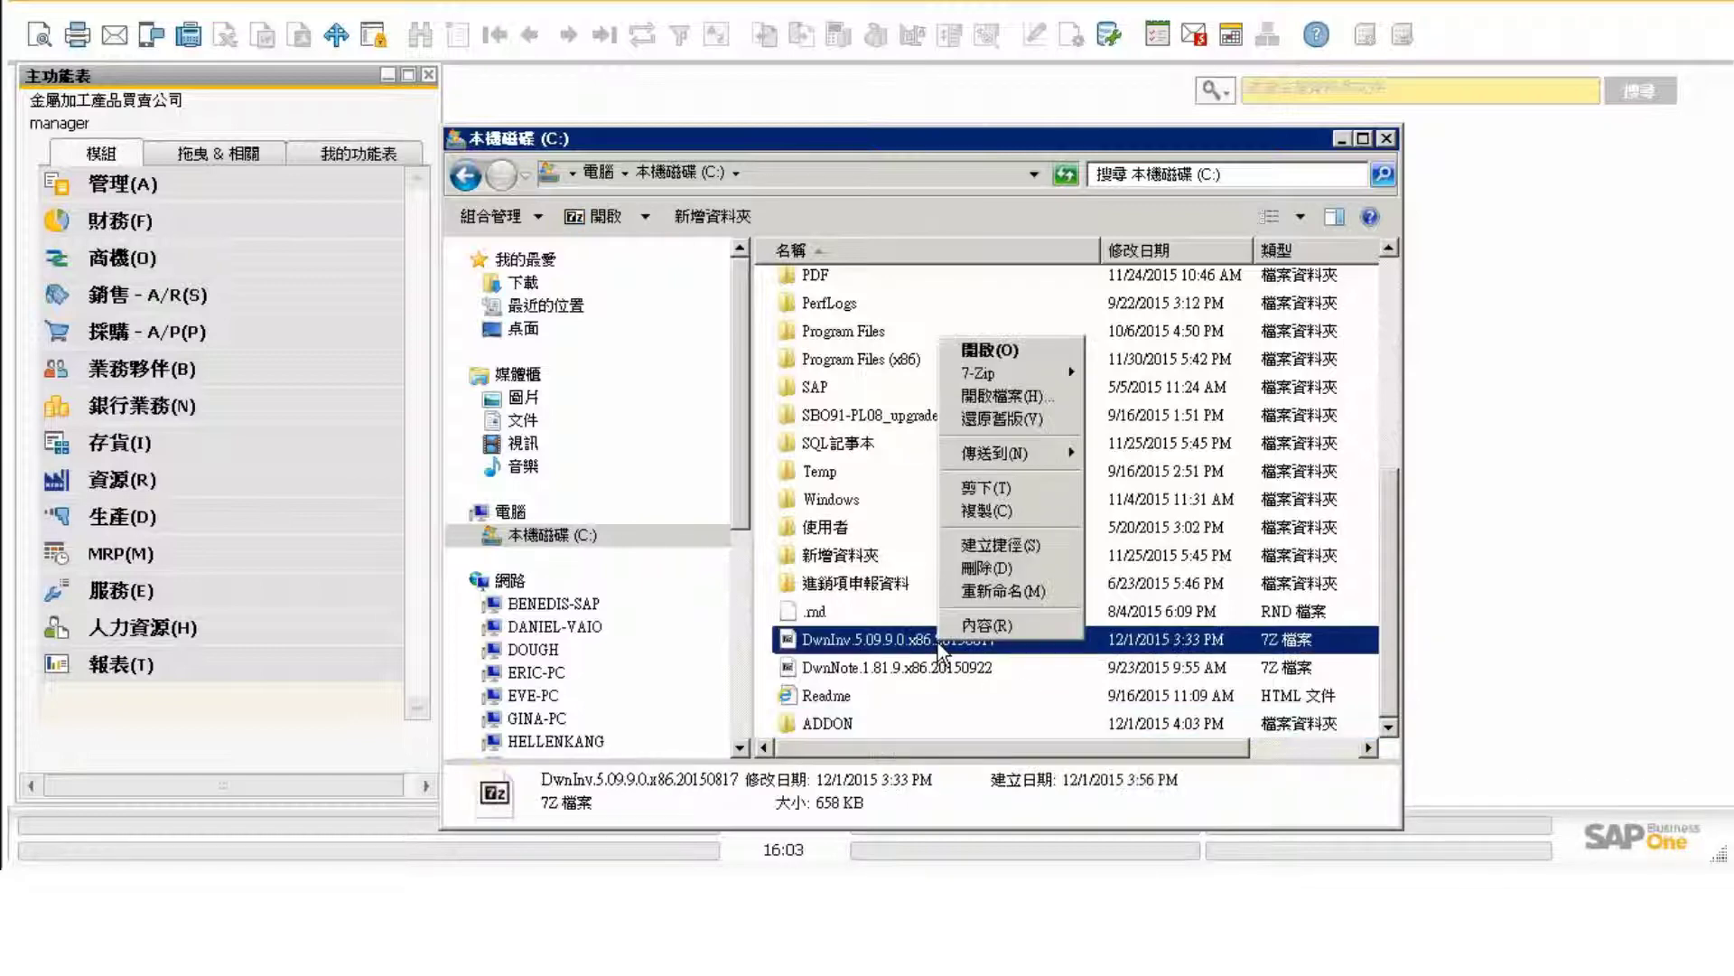
left_click(987, 508)
double_click(881, 723)
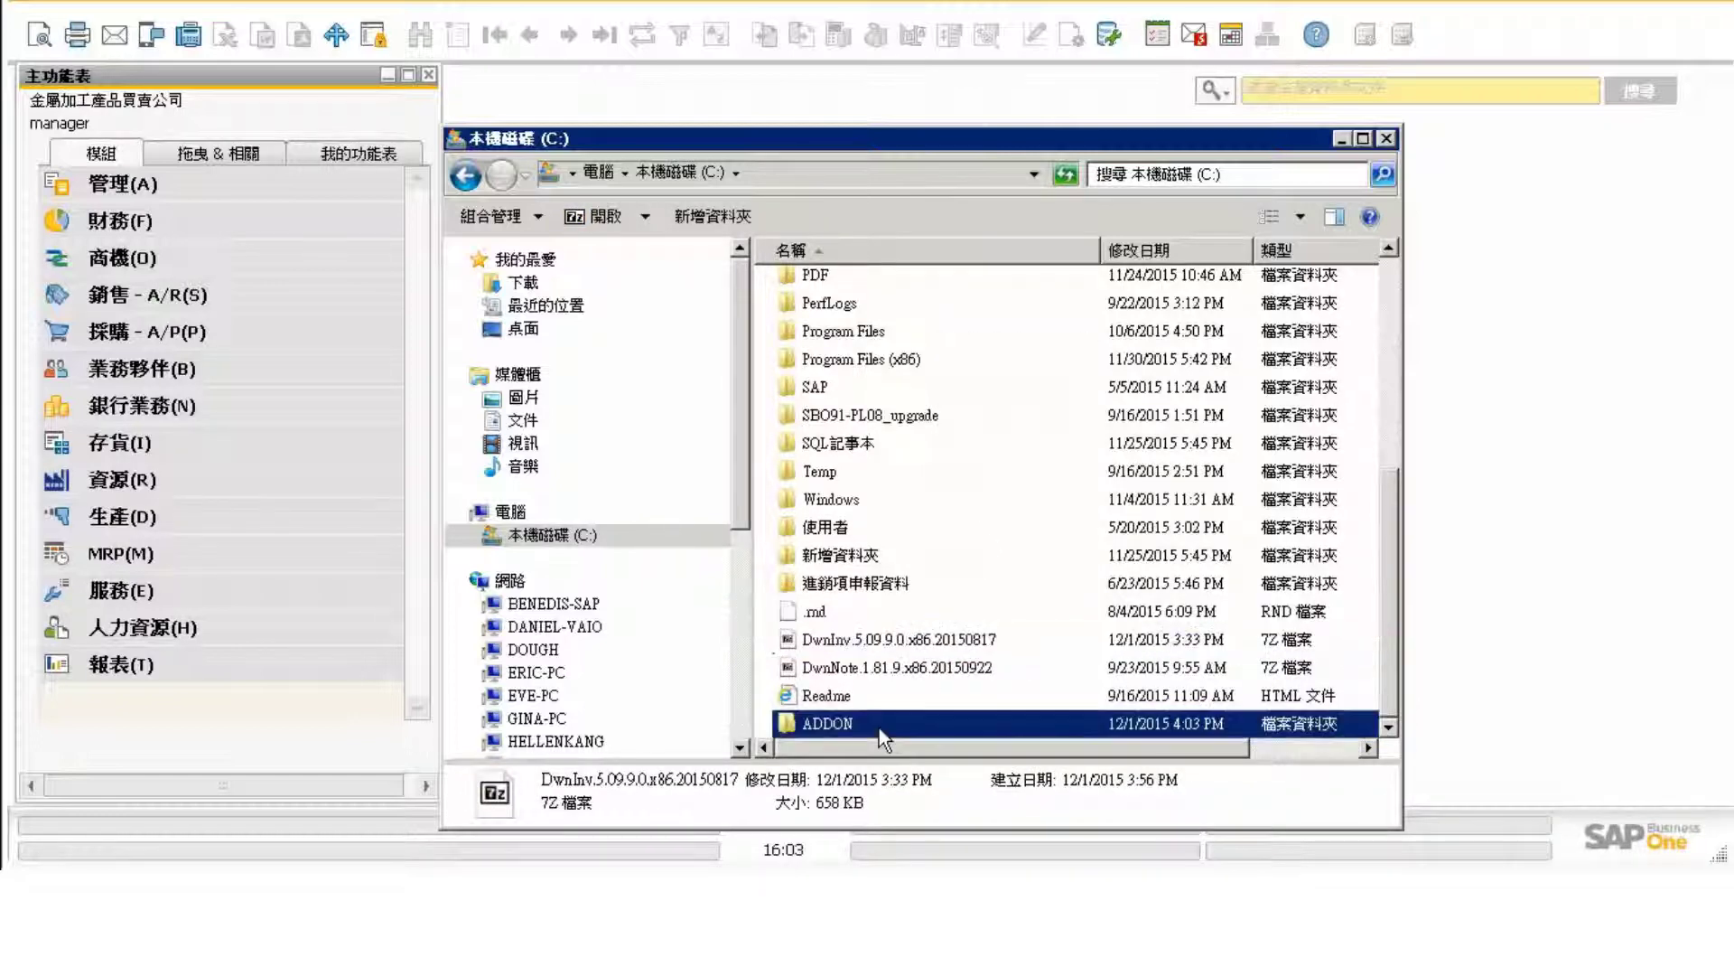
right_click(889, 476)
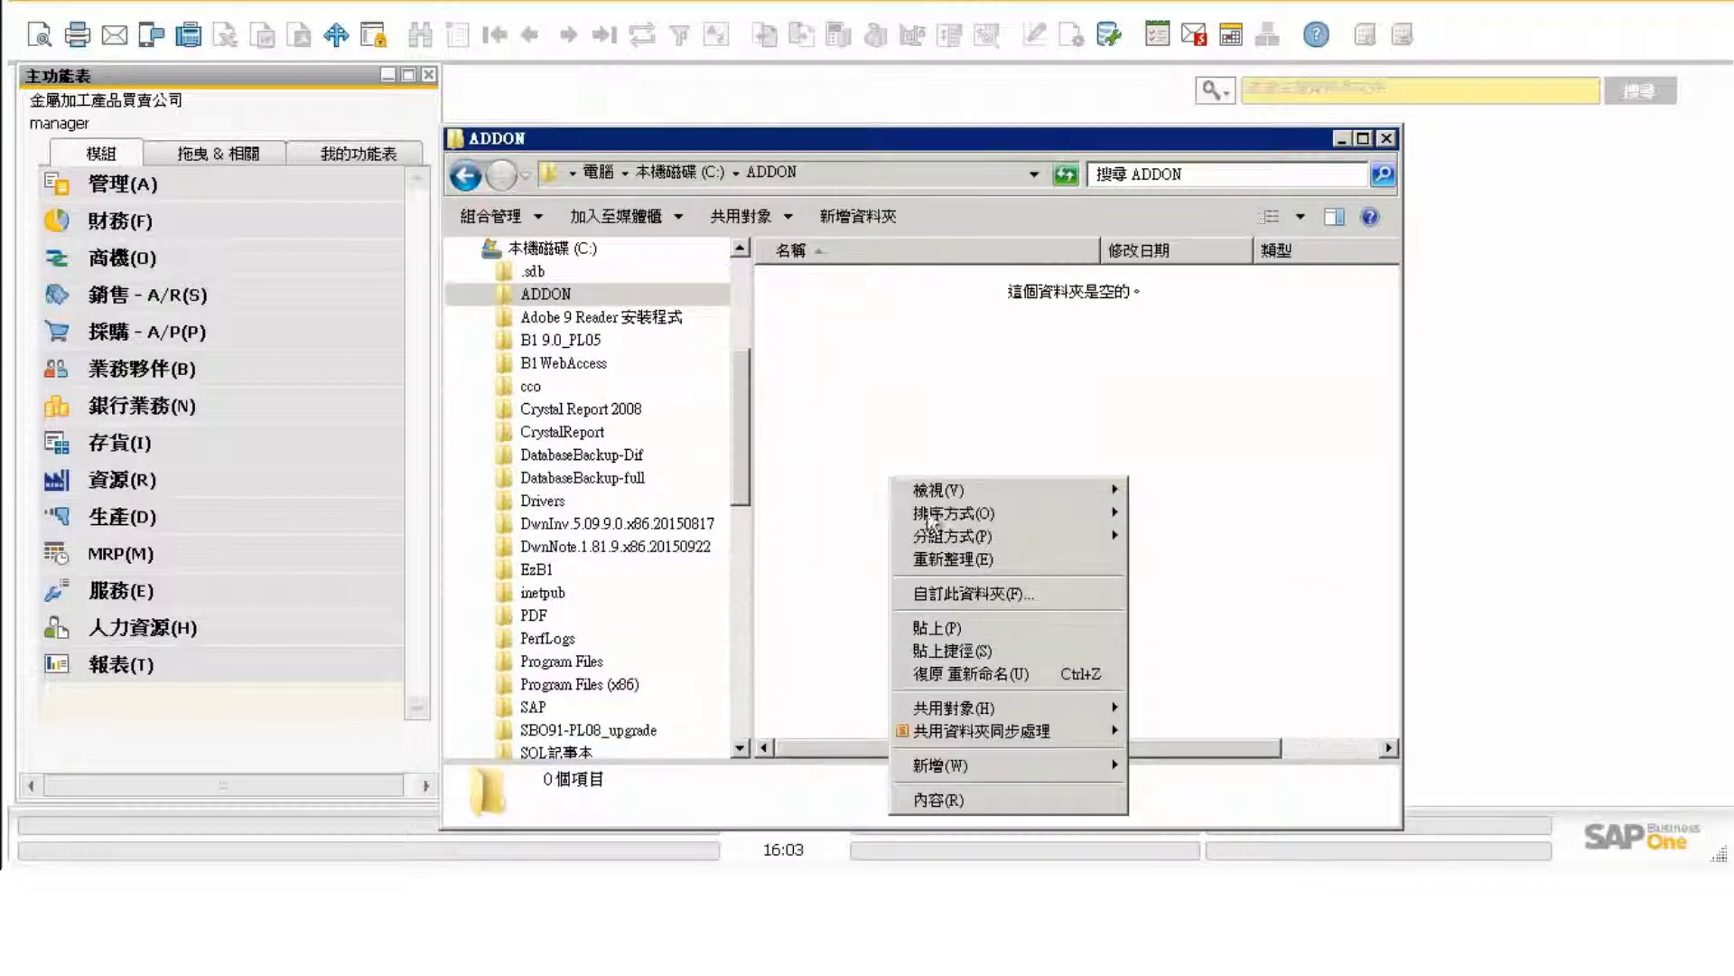
left_click(939, 627)
Extract the DwnInv.5.09.9.0.x86.20150817 archive into the ADDON folder with 7-Zip and minimize the file window
right_click(908, 294)
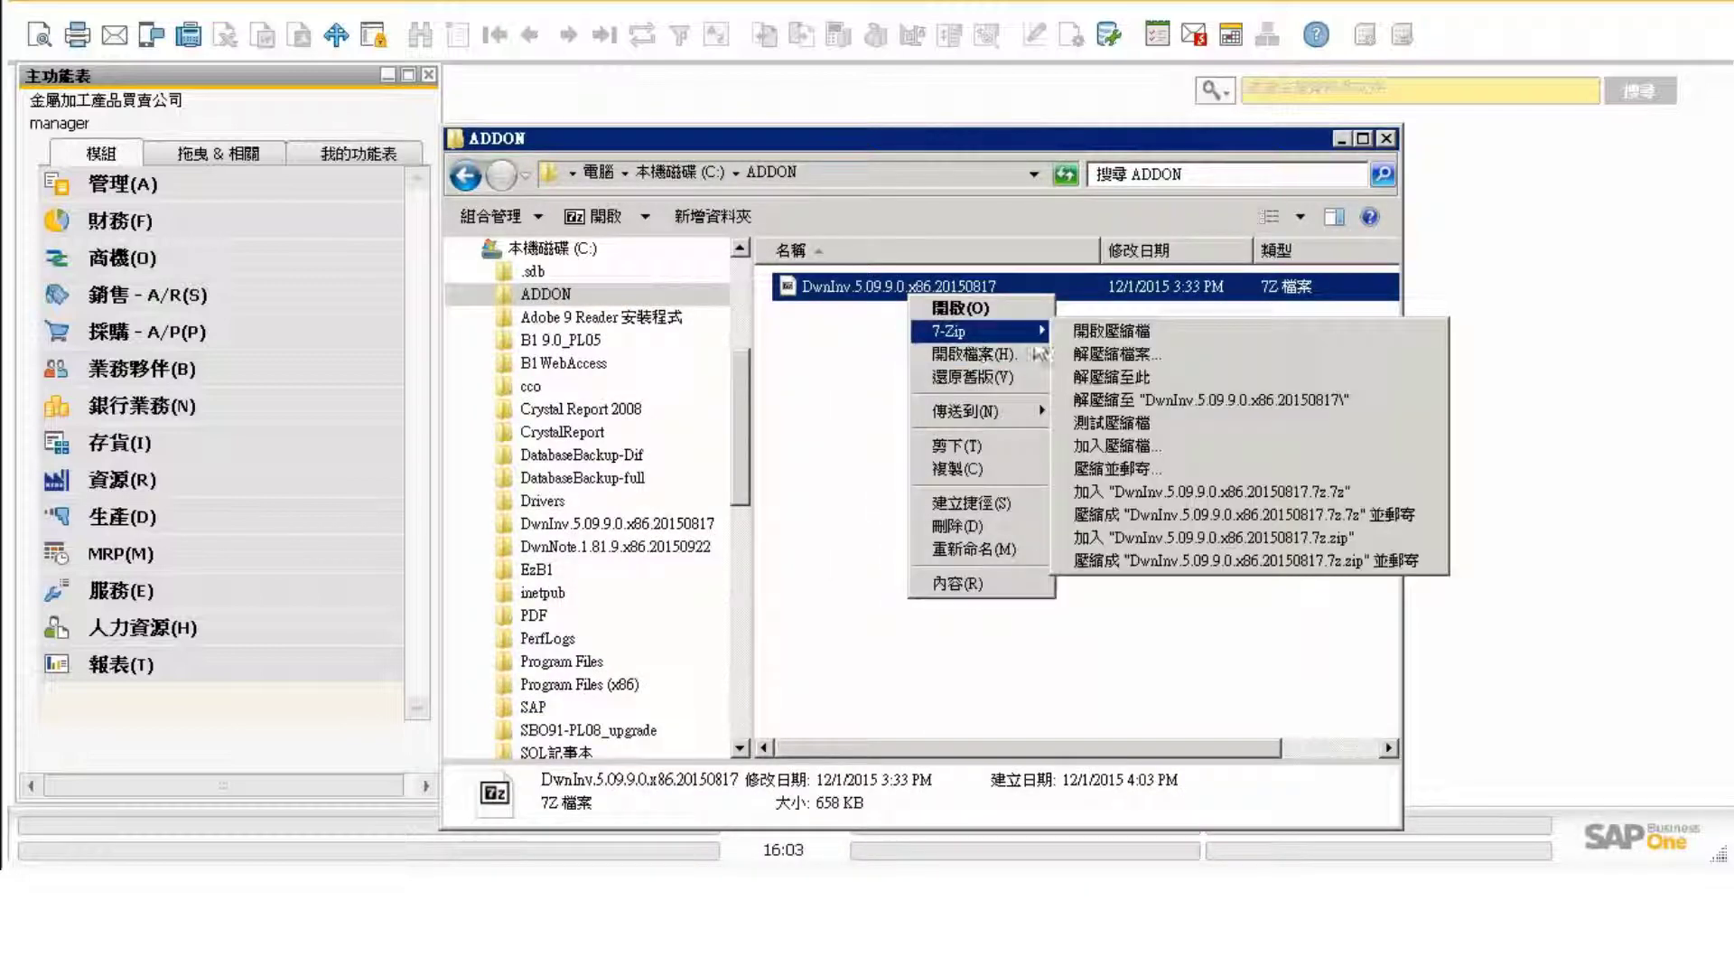
left_click(1119, 372)
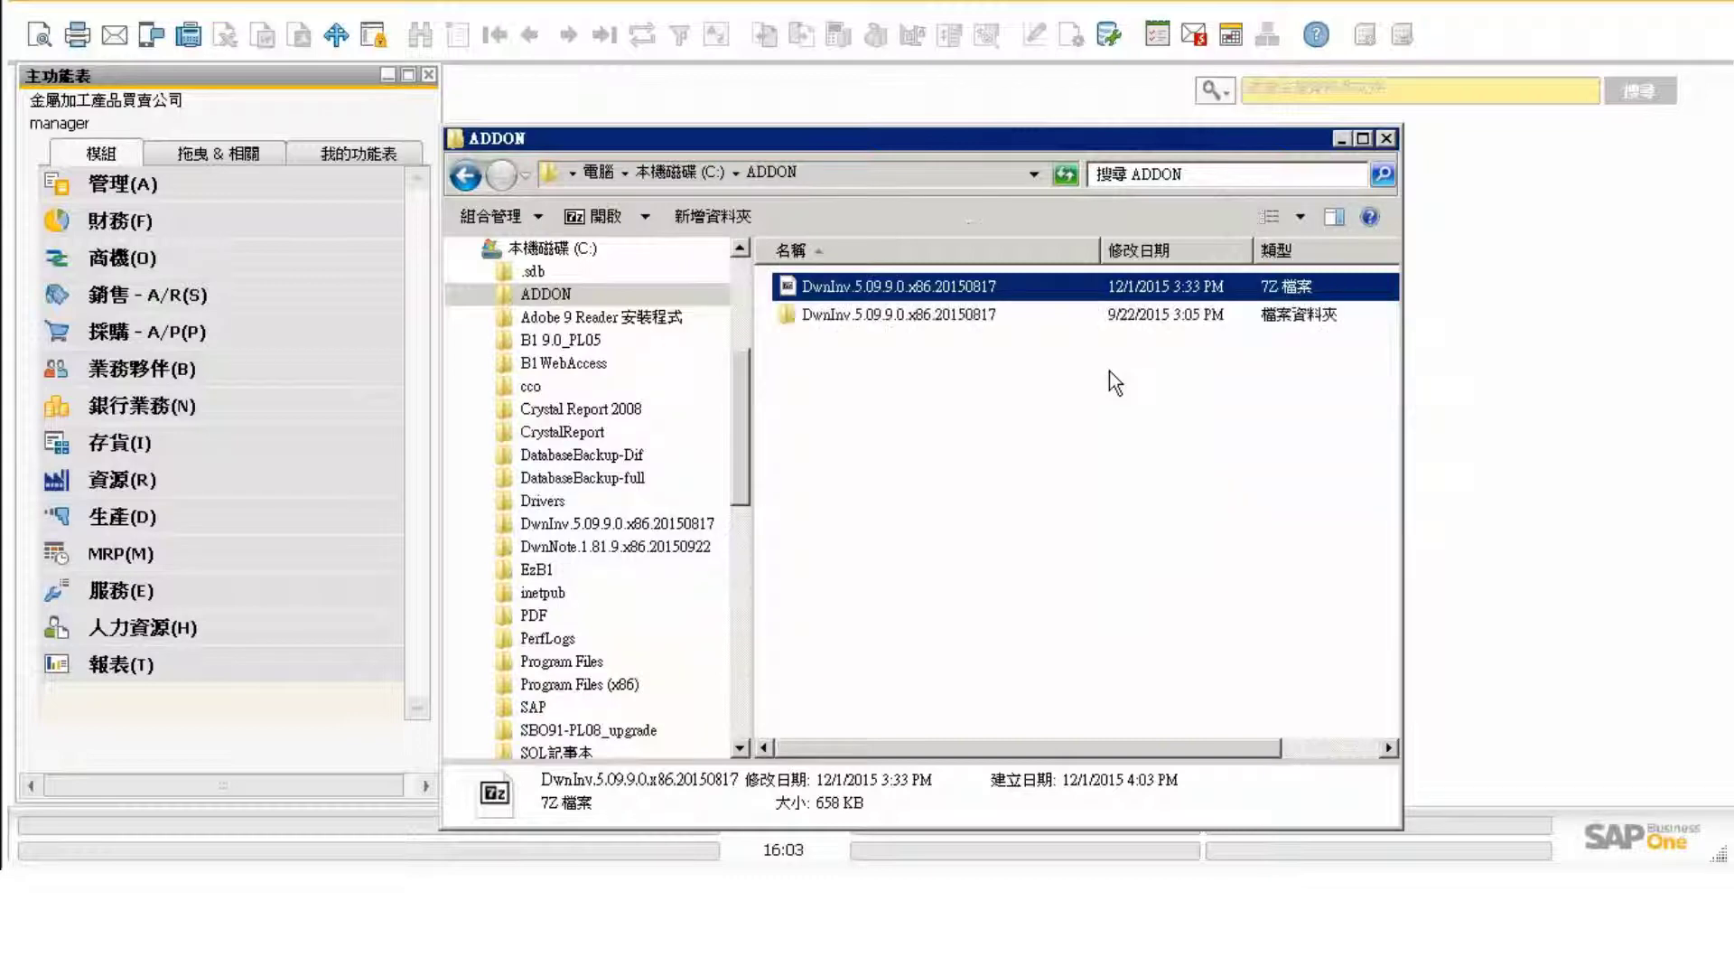
left_click(1338, 139)
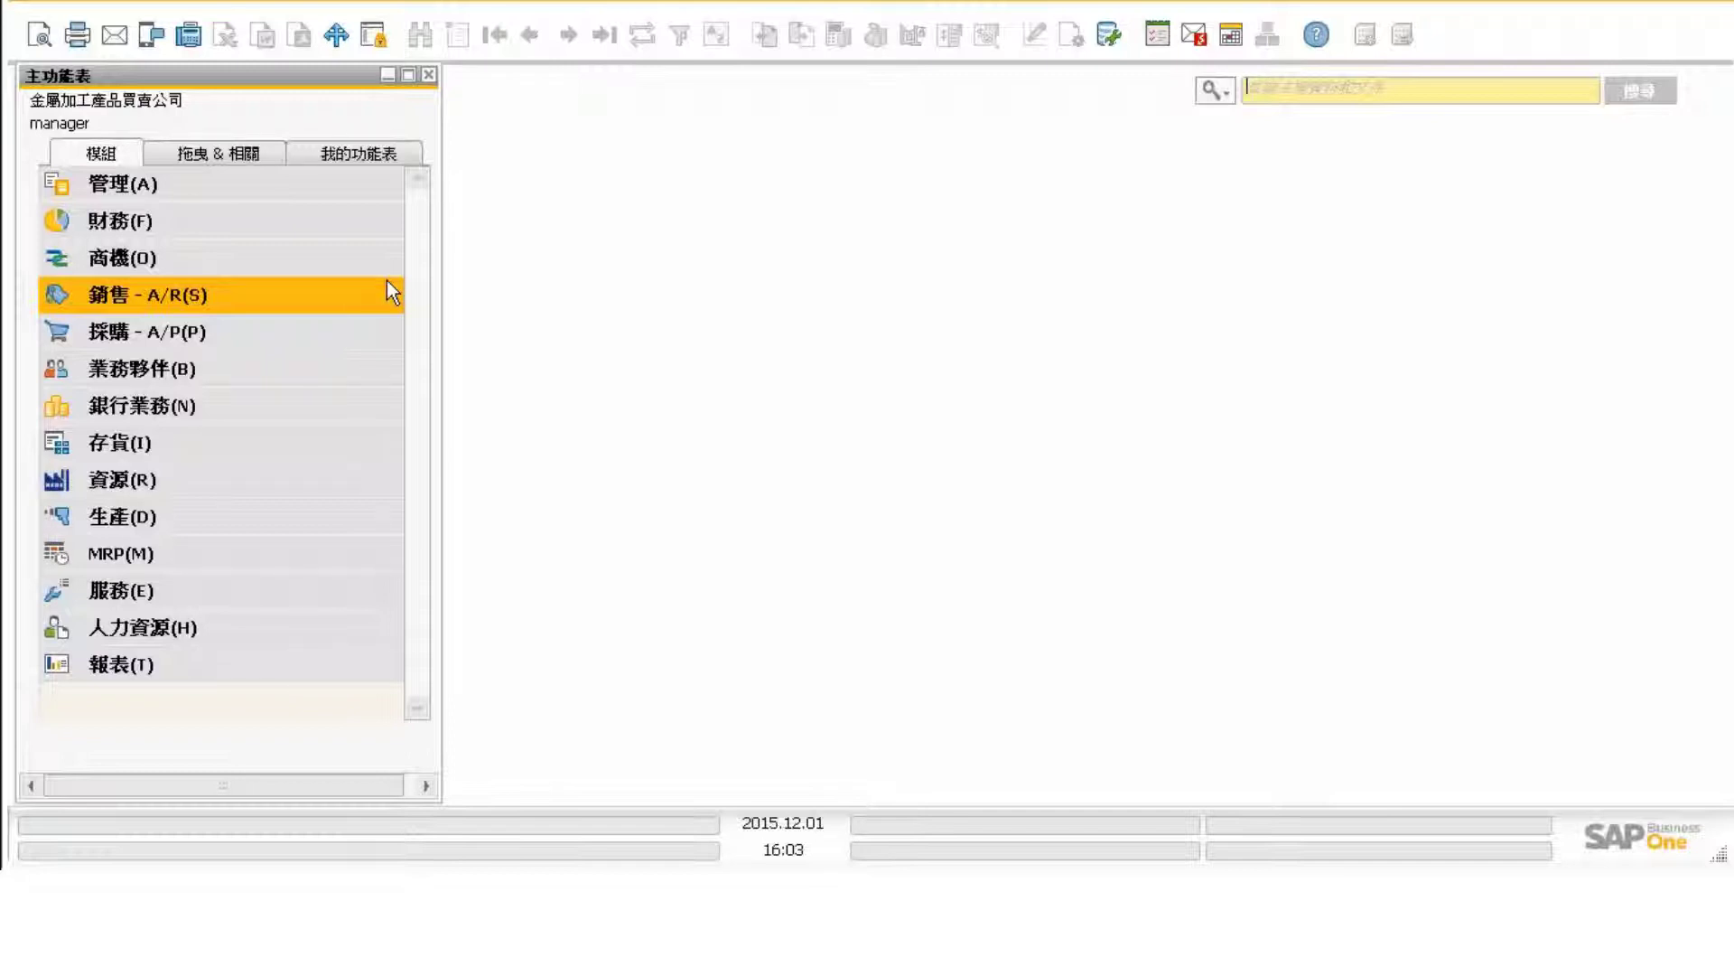
Open the Add-On 管理 window from the 管理 module
left_click(327, 191)
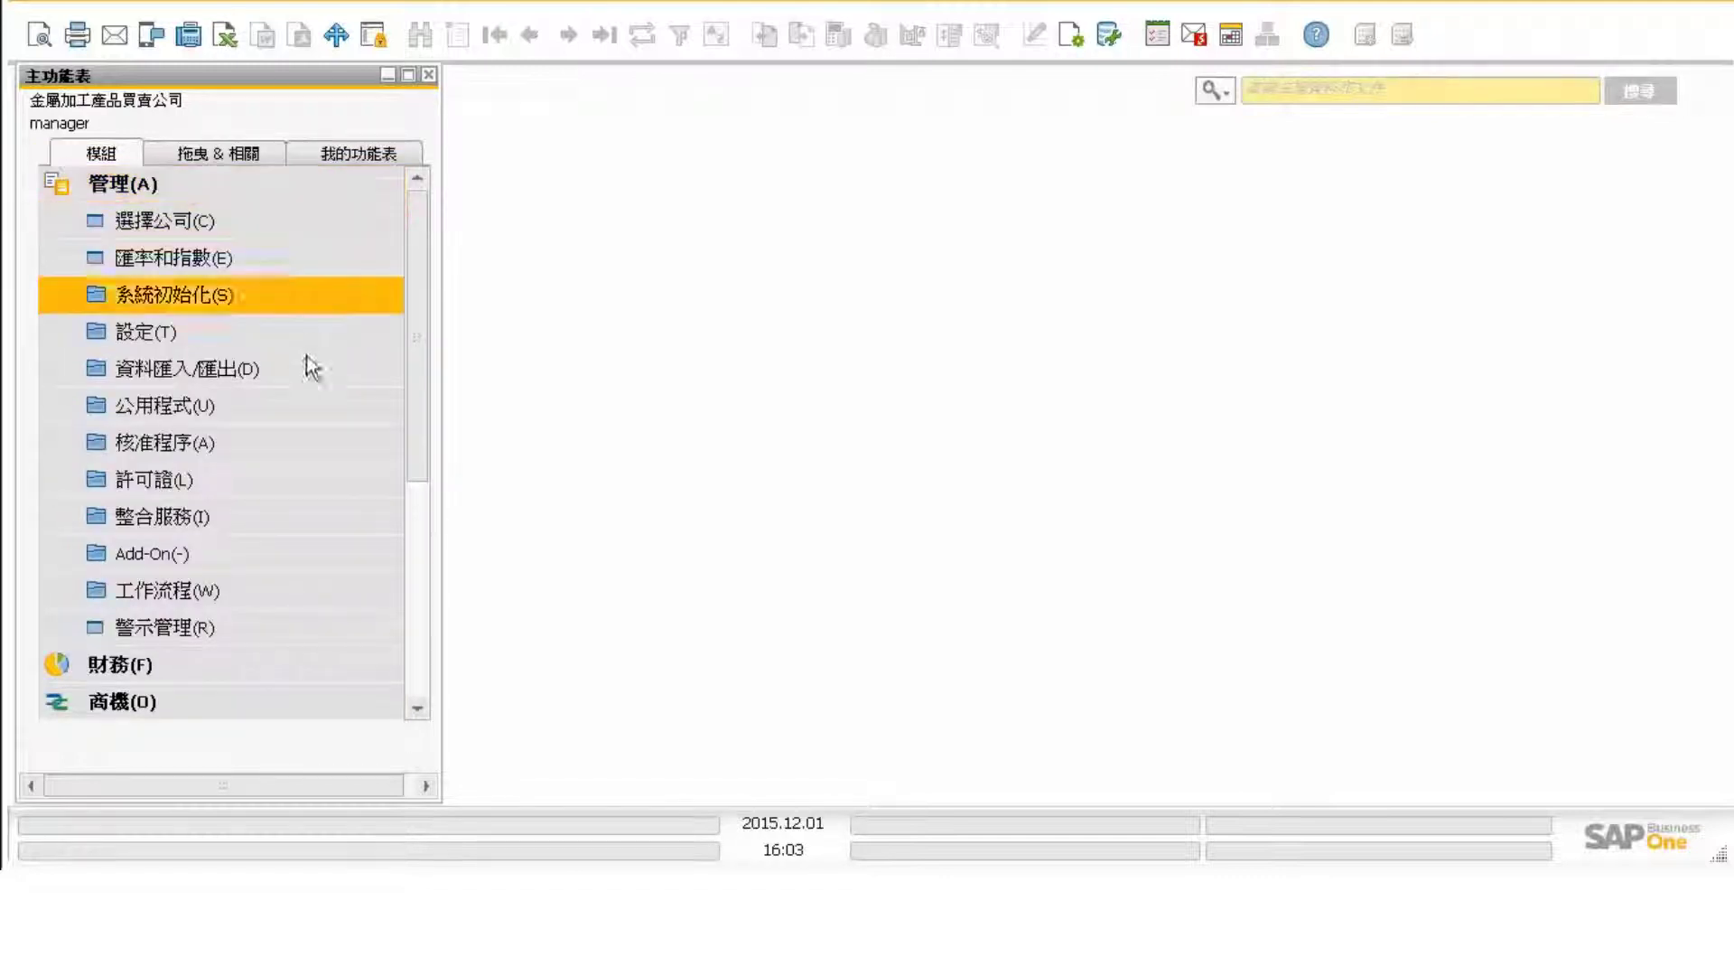
left_click(290, 551)
left_click(285, 627)
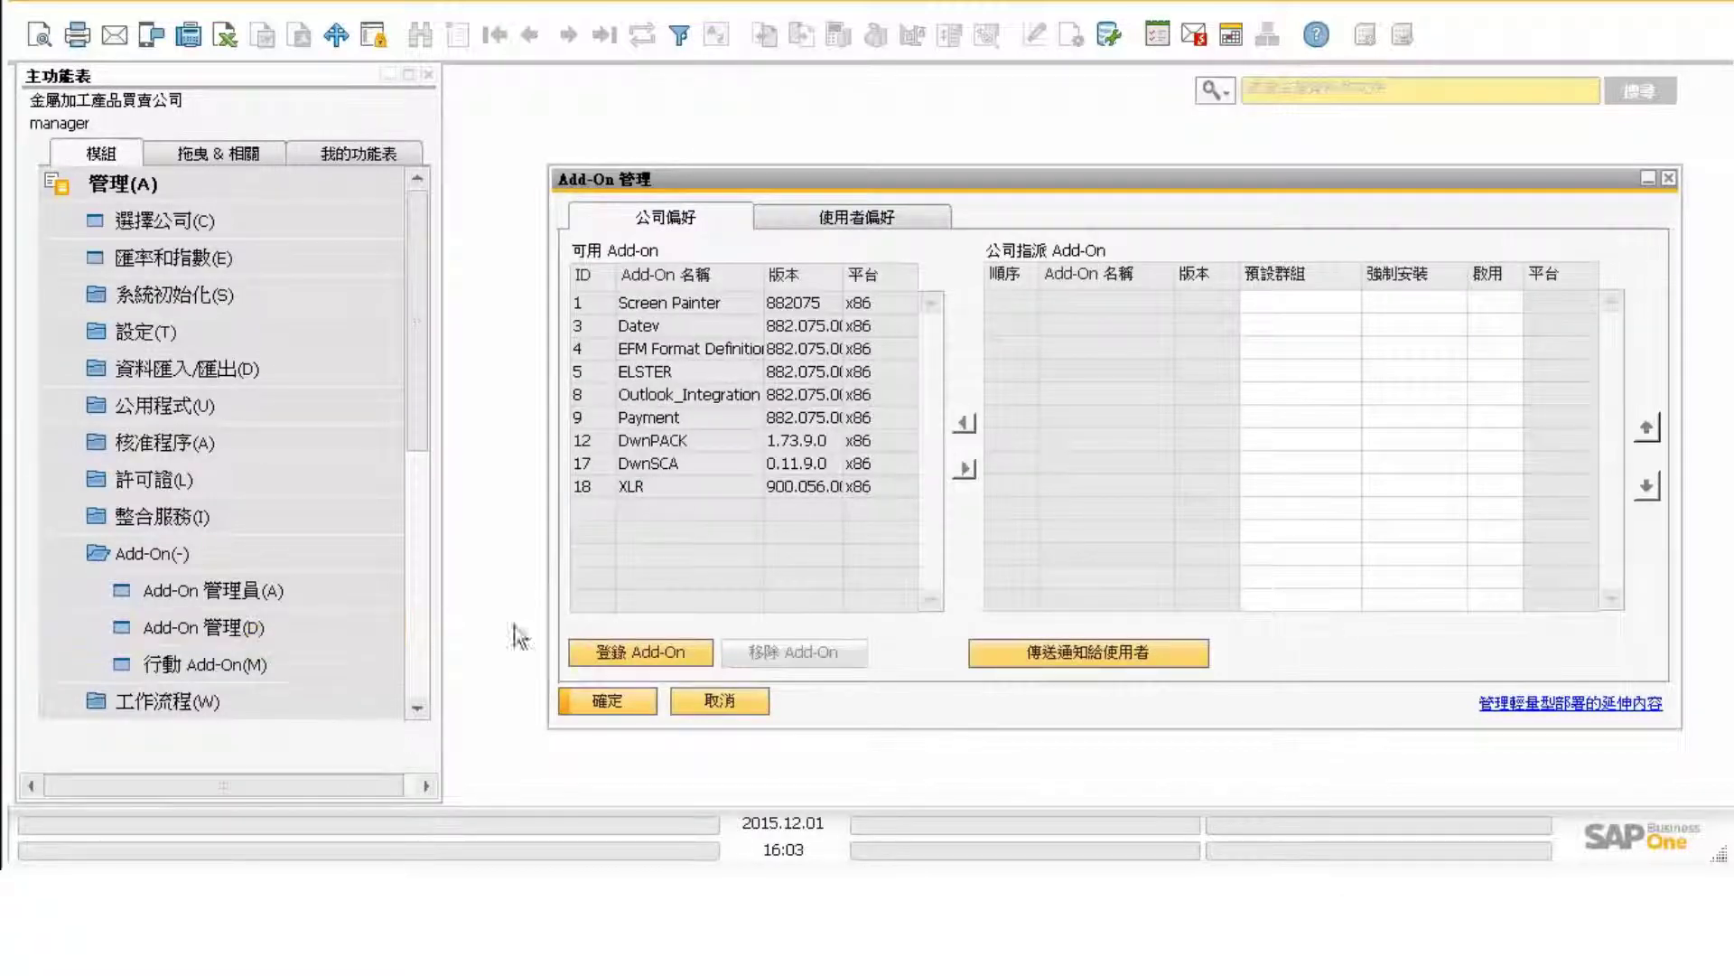
Register a new add-on using DwnInvSetup.ard from C:\ADDON\DwnInv.5.09.9.0.x86.20150817 as registration data file, keeping it assigned to the current company
left_click(607, 655)
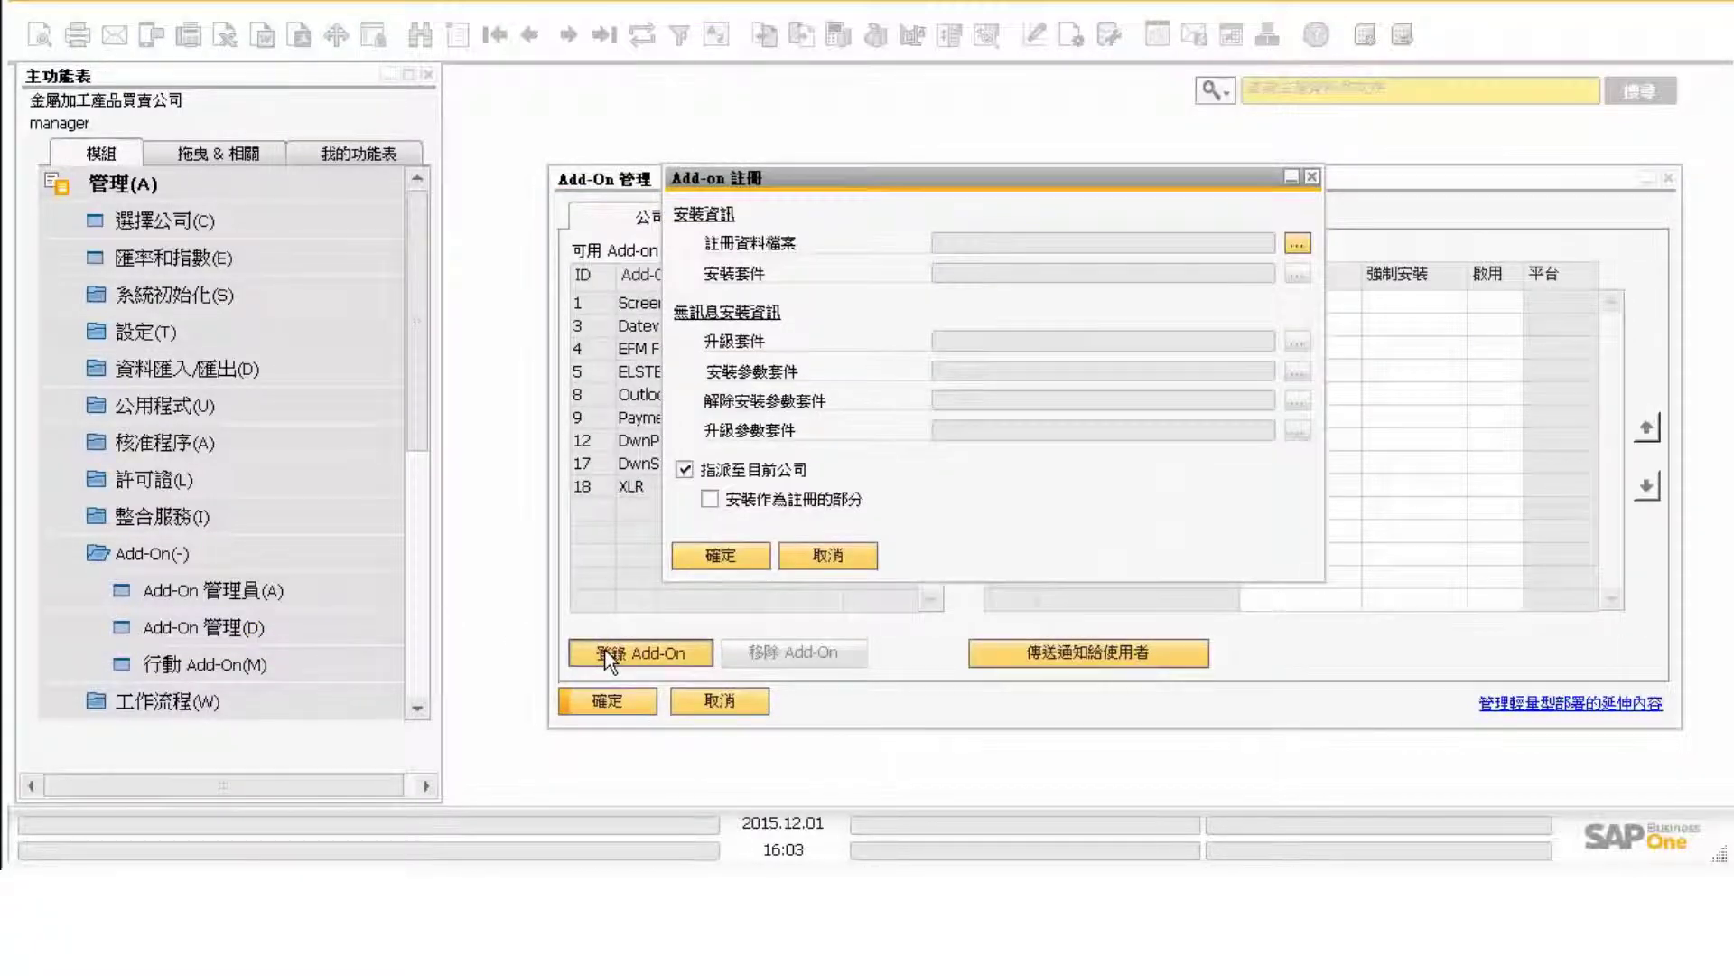
left_click(1304, 242)
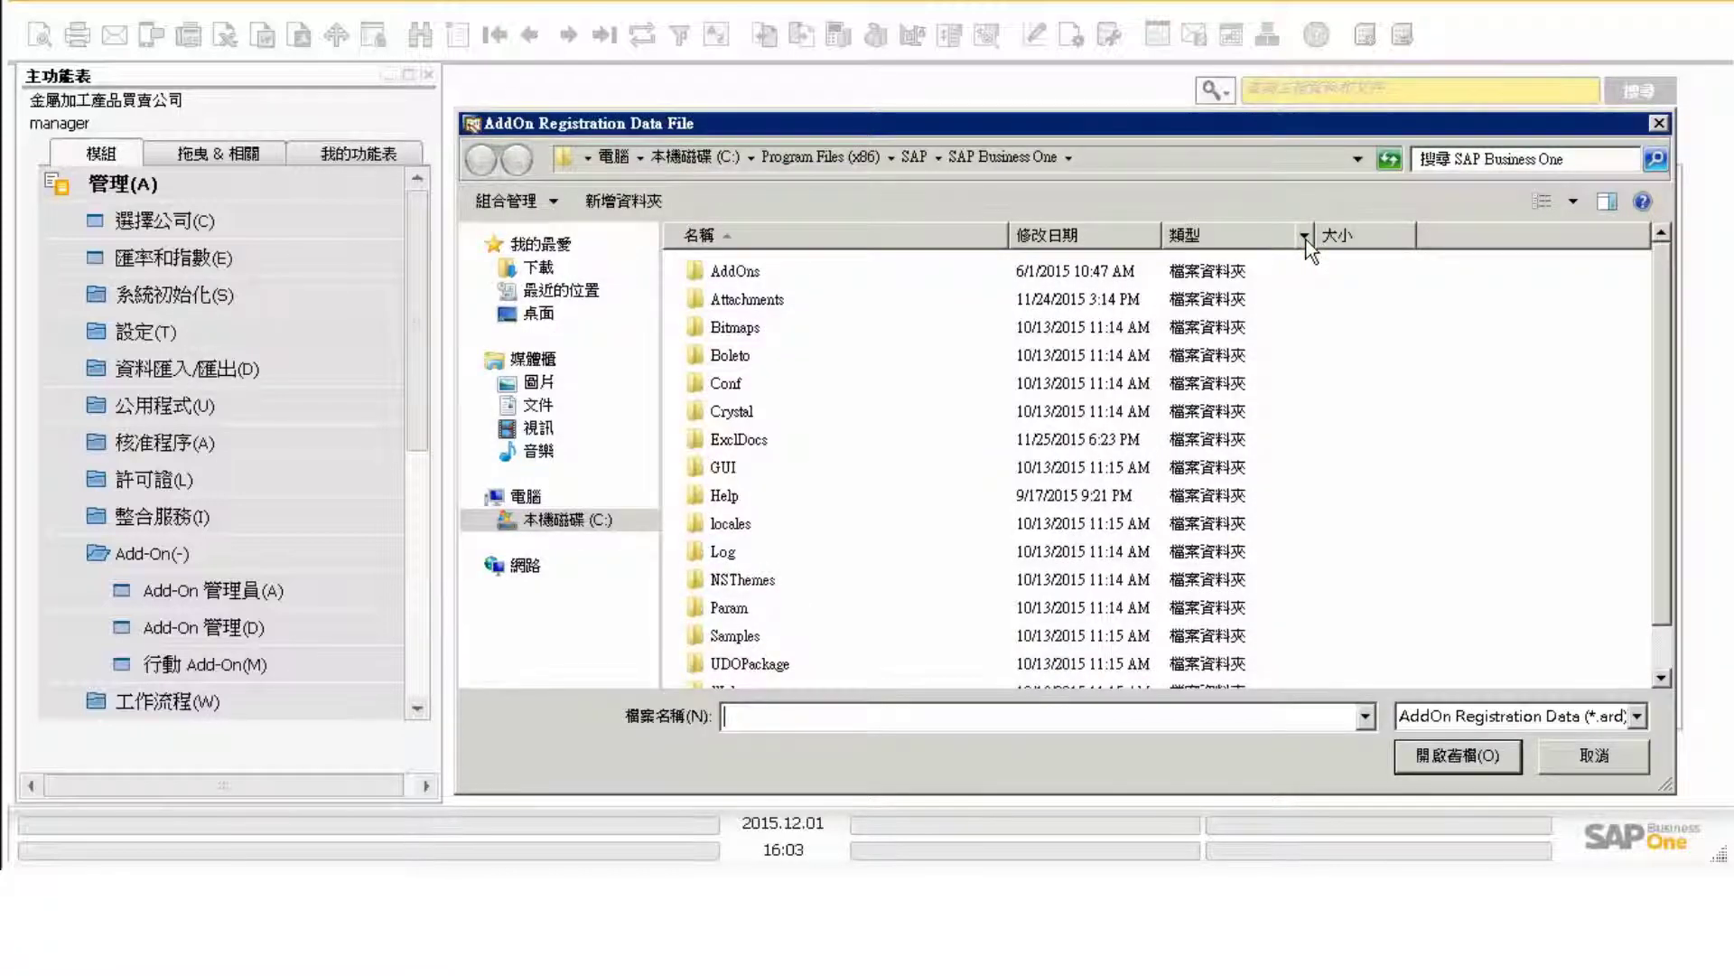
left_click(578, 519)
left_click_drag(1666, 493, 1651, 340)
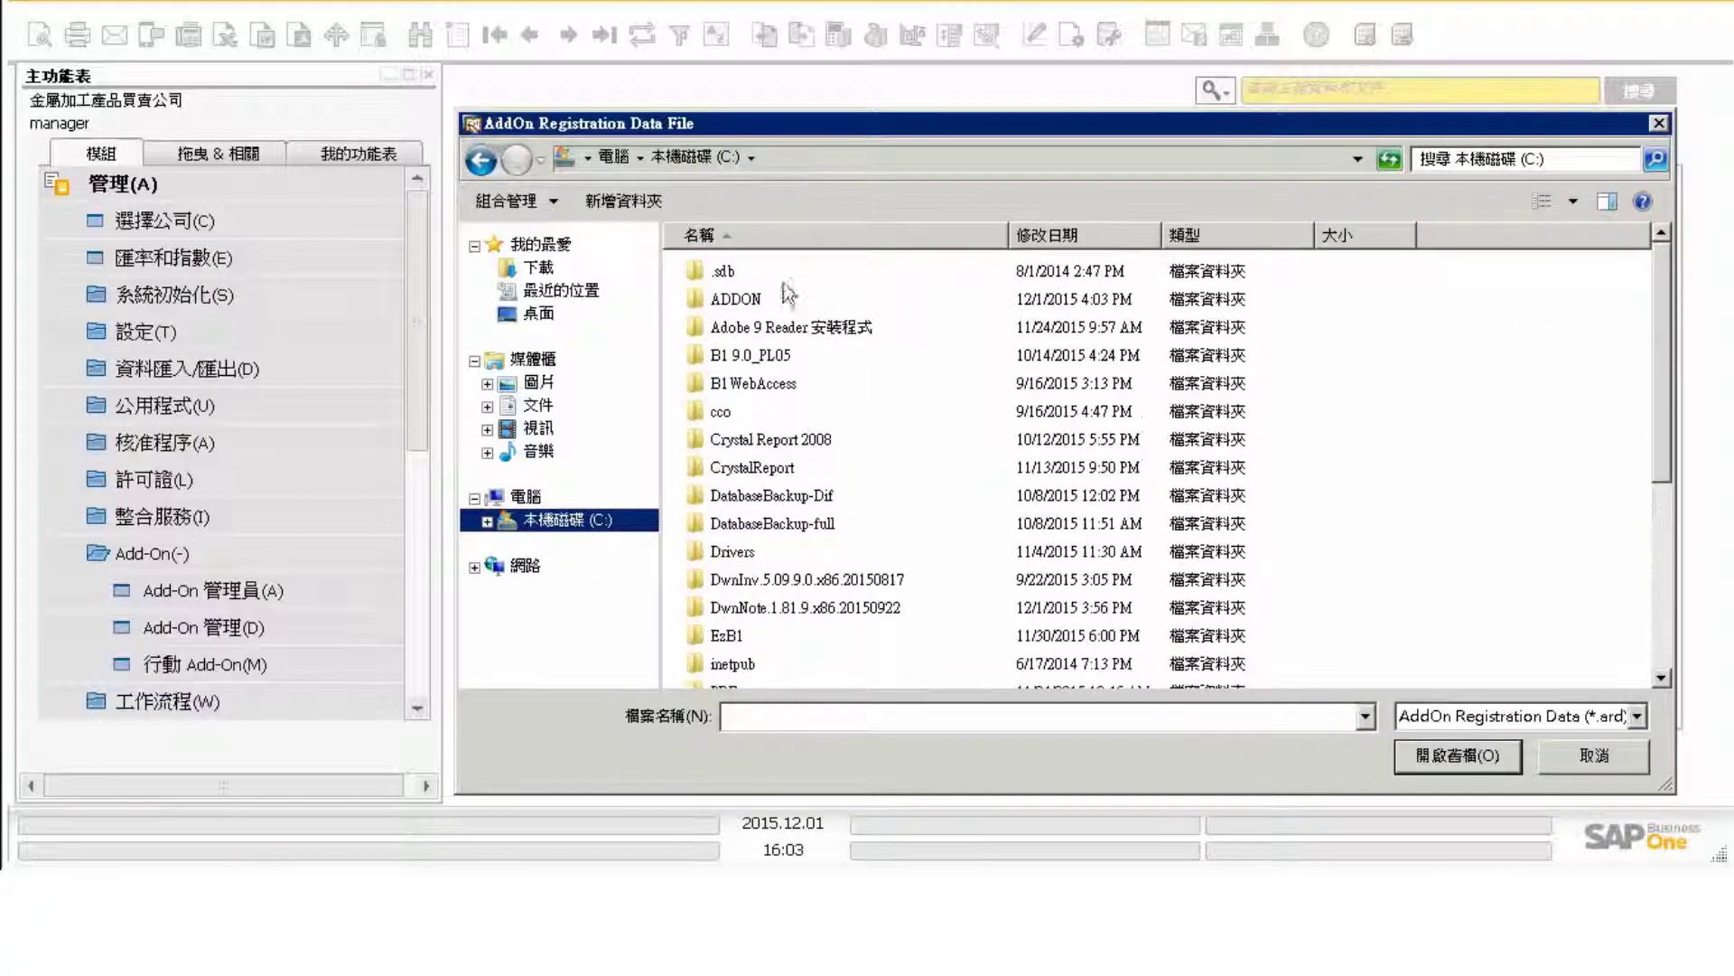
left_click(730, 303)
double_click(730, 303)
double_click(736, 272)
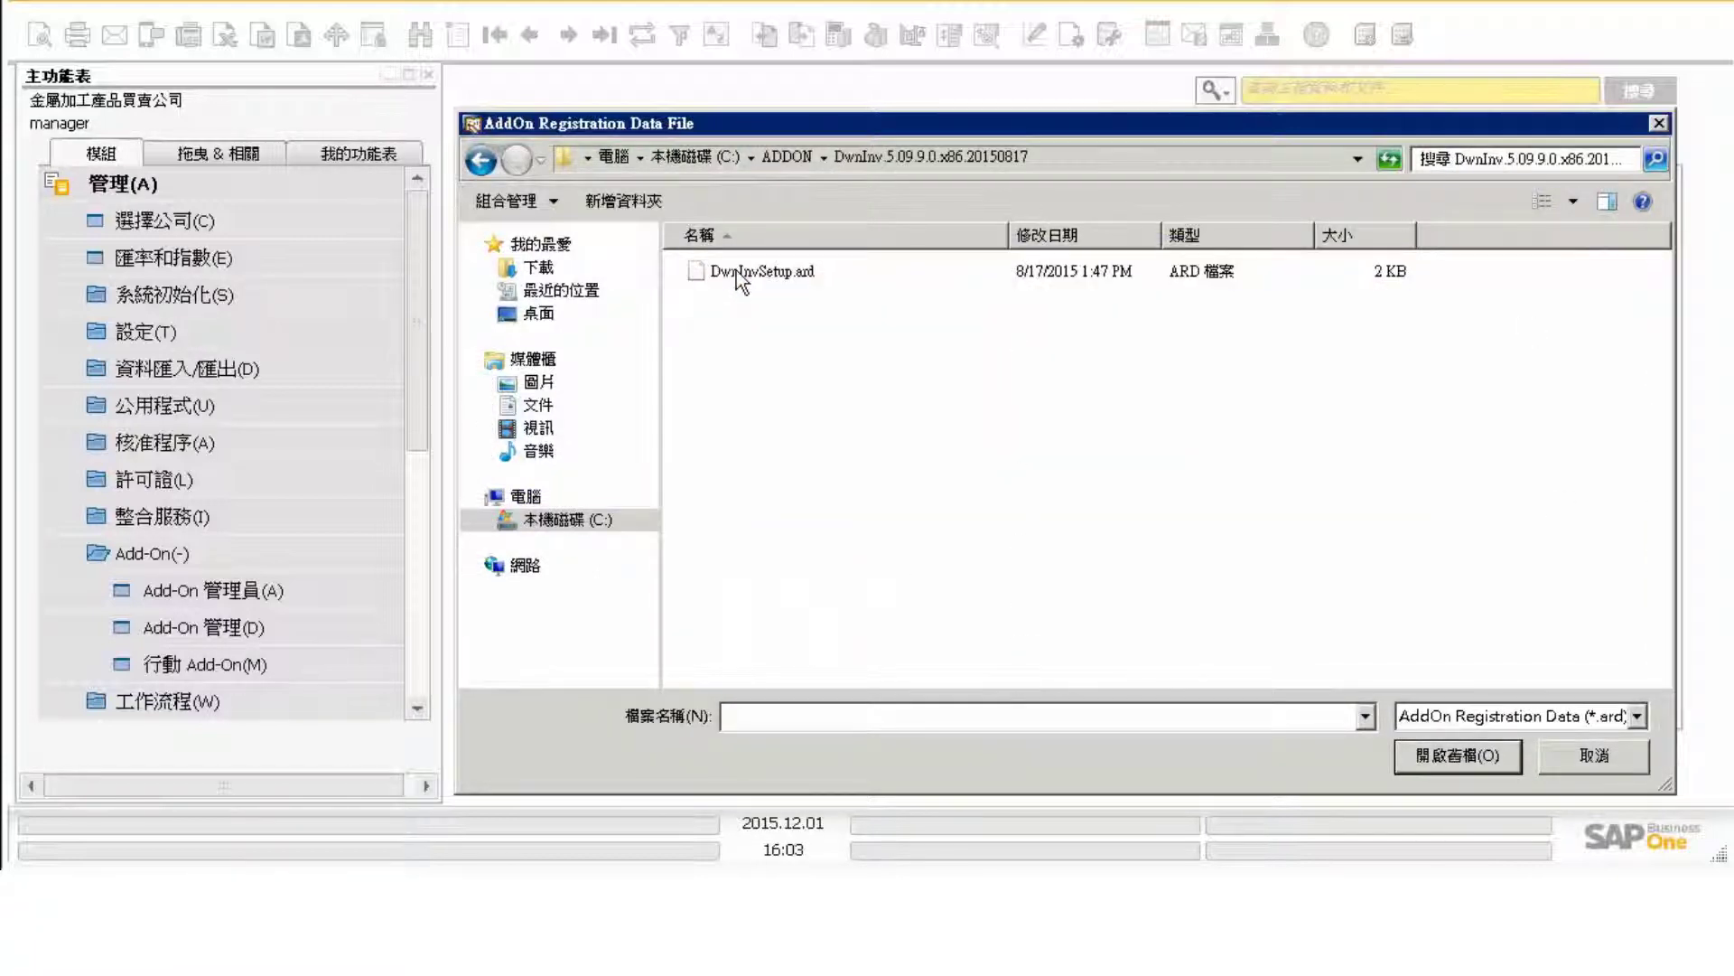
left_click(739, 273)
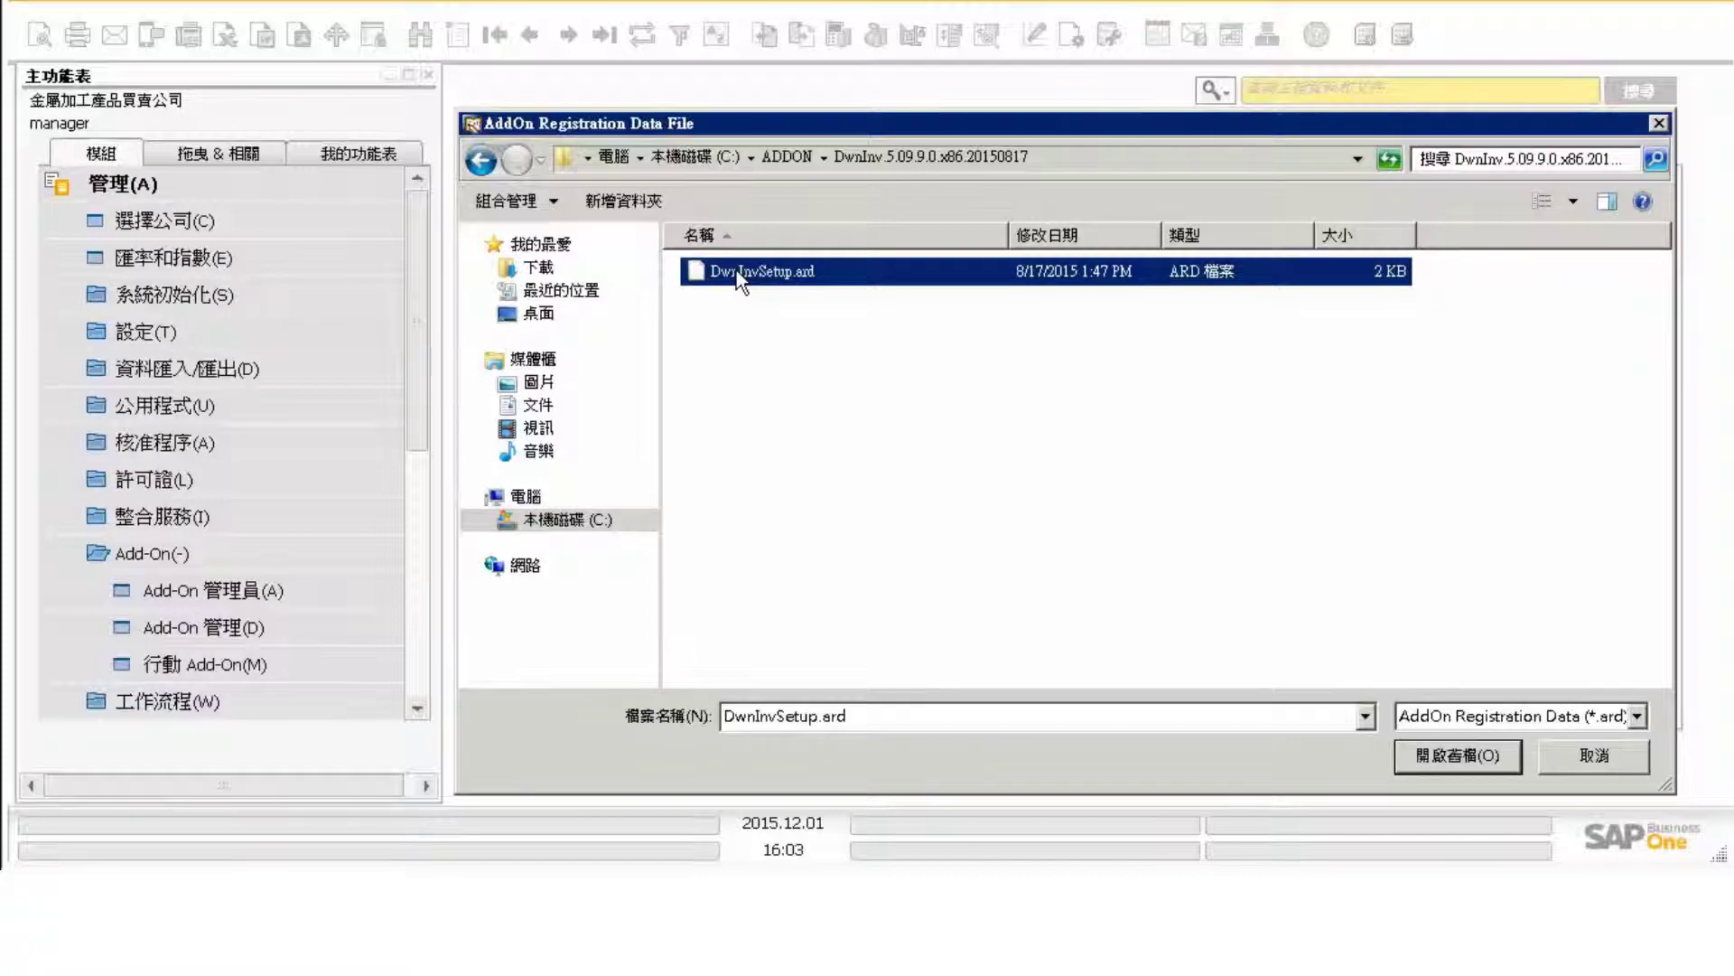
left_click(1438, 755)
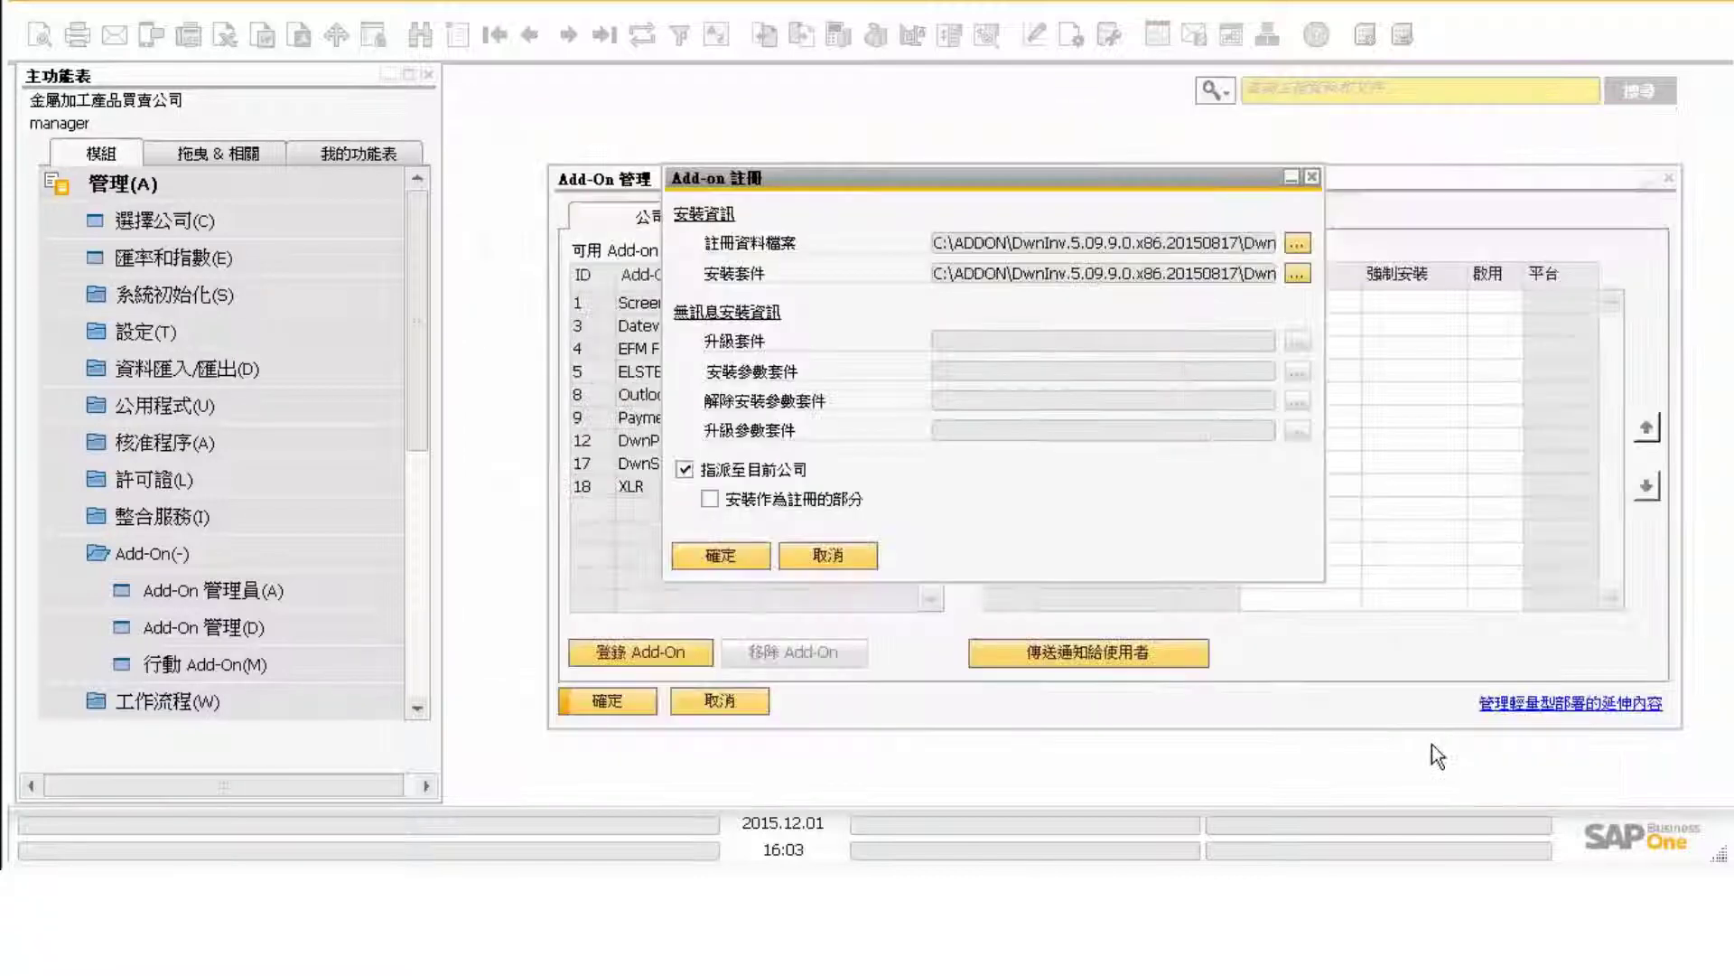
left_click(733, 554)
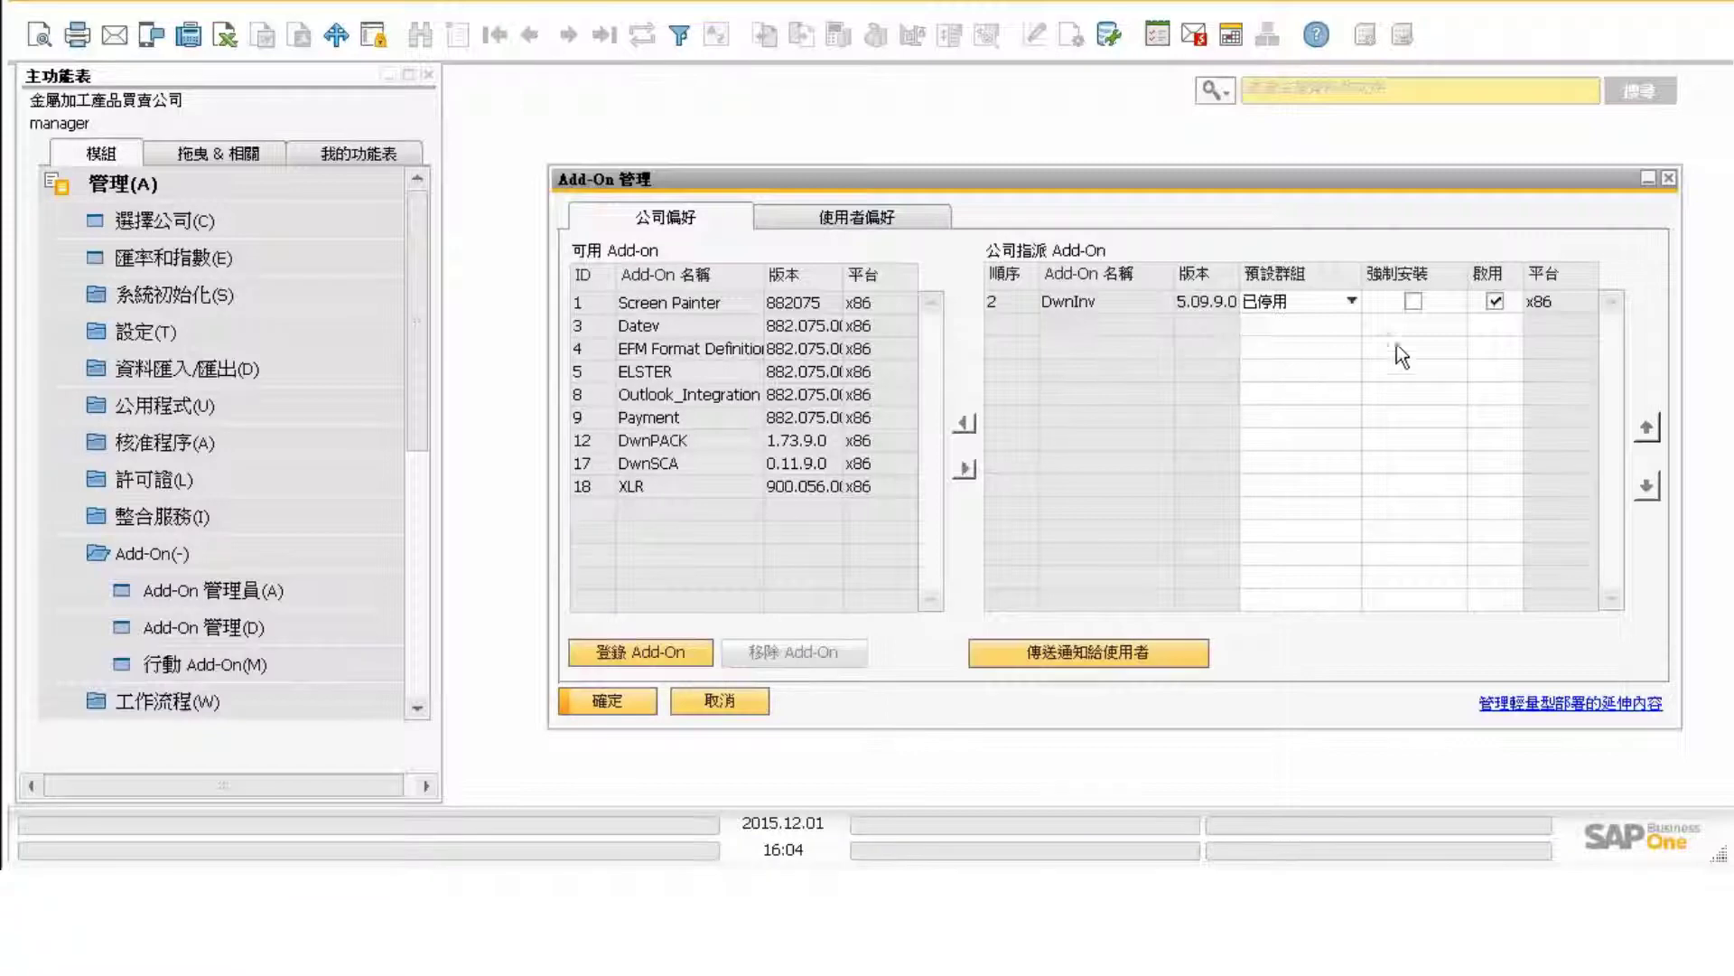
Set DwnInv's default group to 自動, enable 強制安裝 for it, and save the company preferences
left_click(1350, 303)
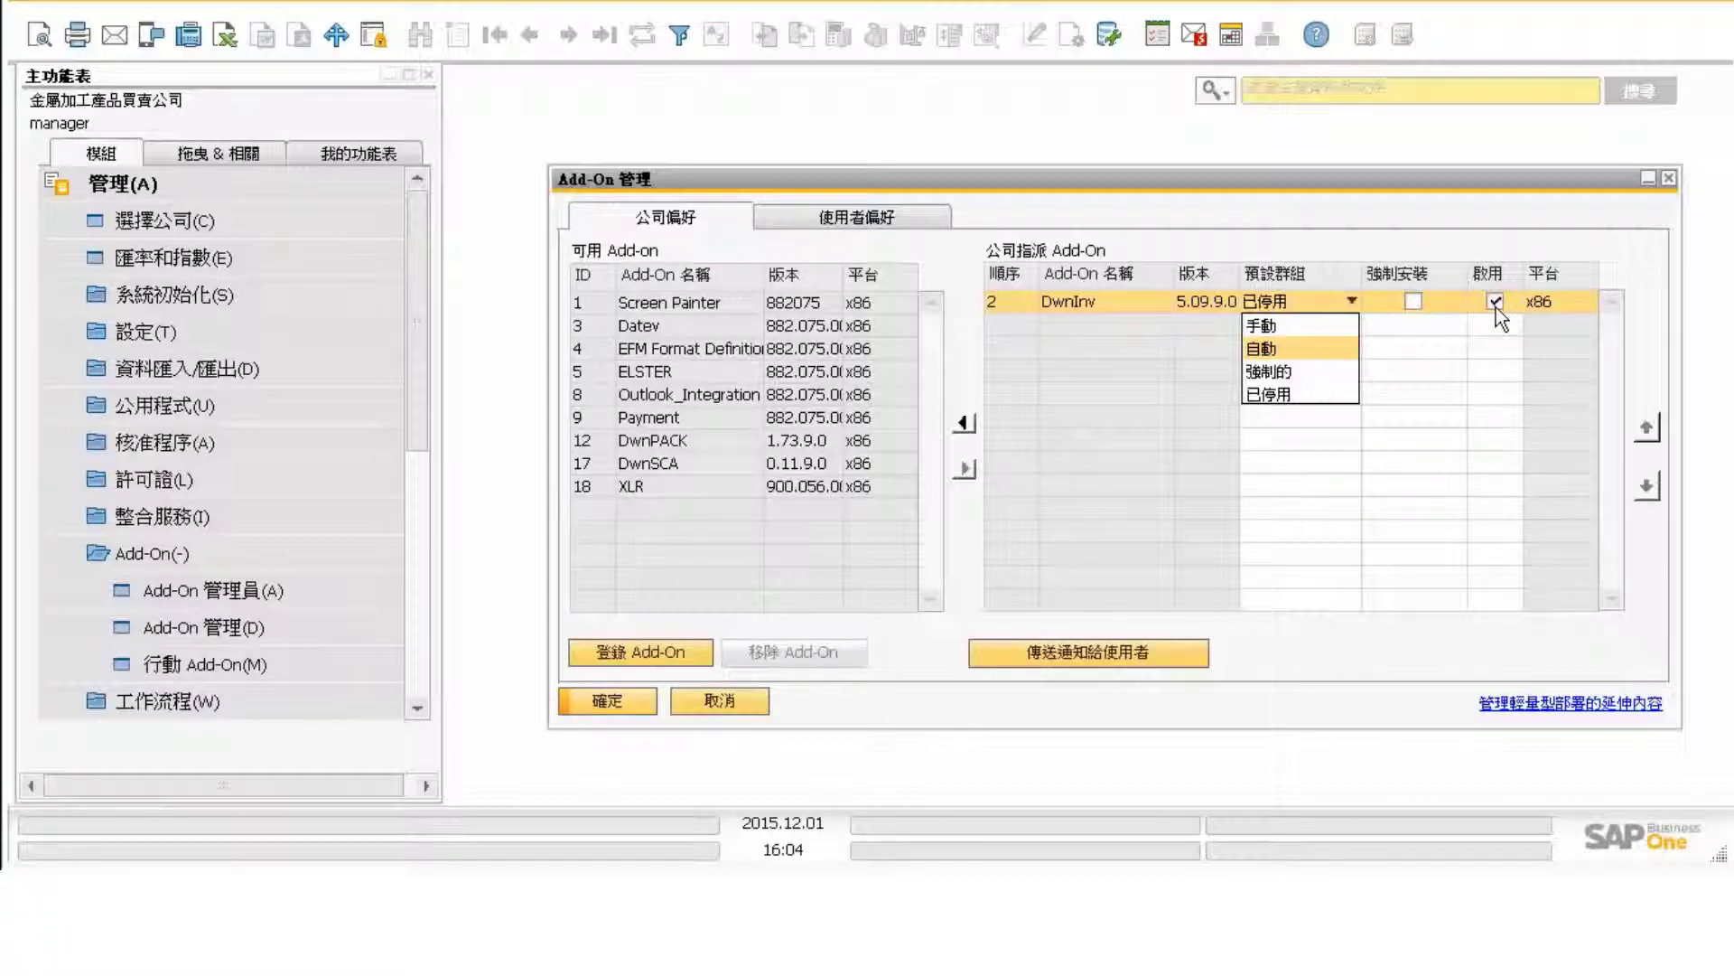
left_click(1326, 348)
left_click(1413, 302)
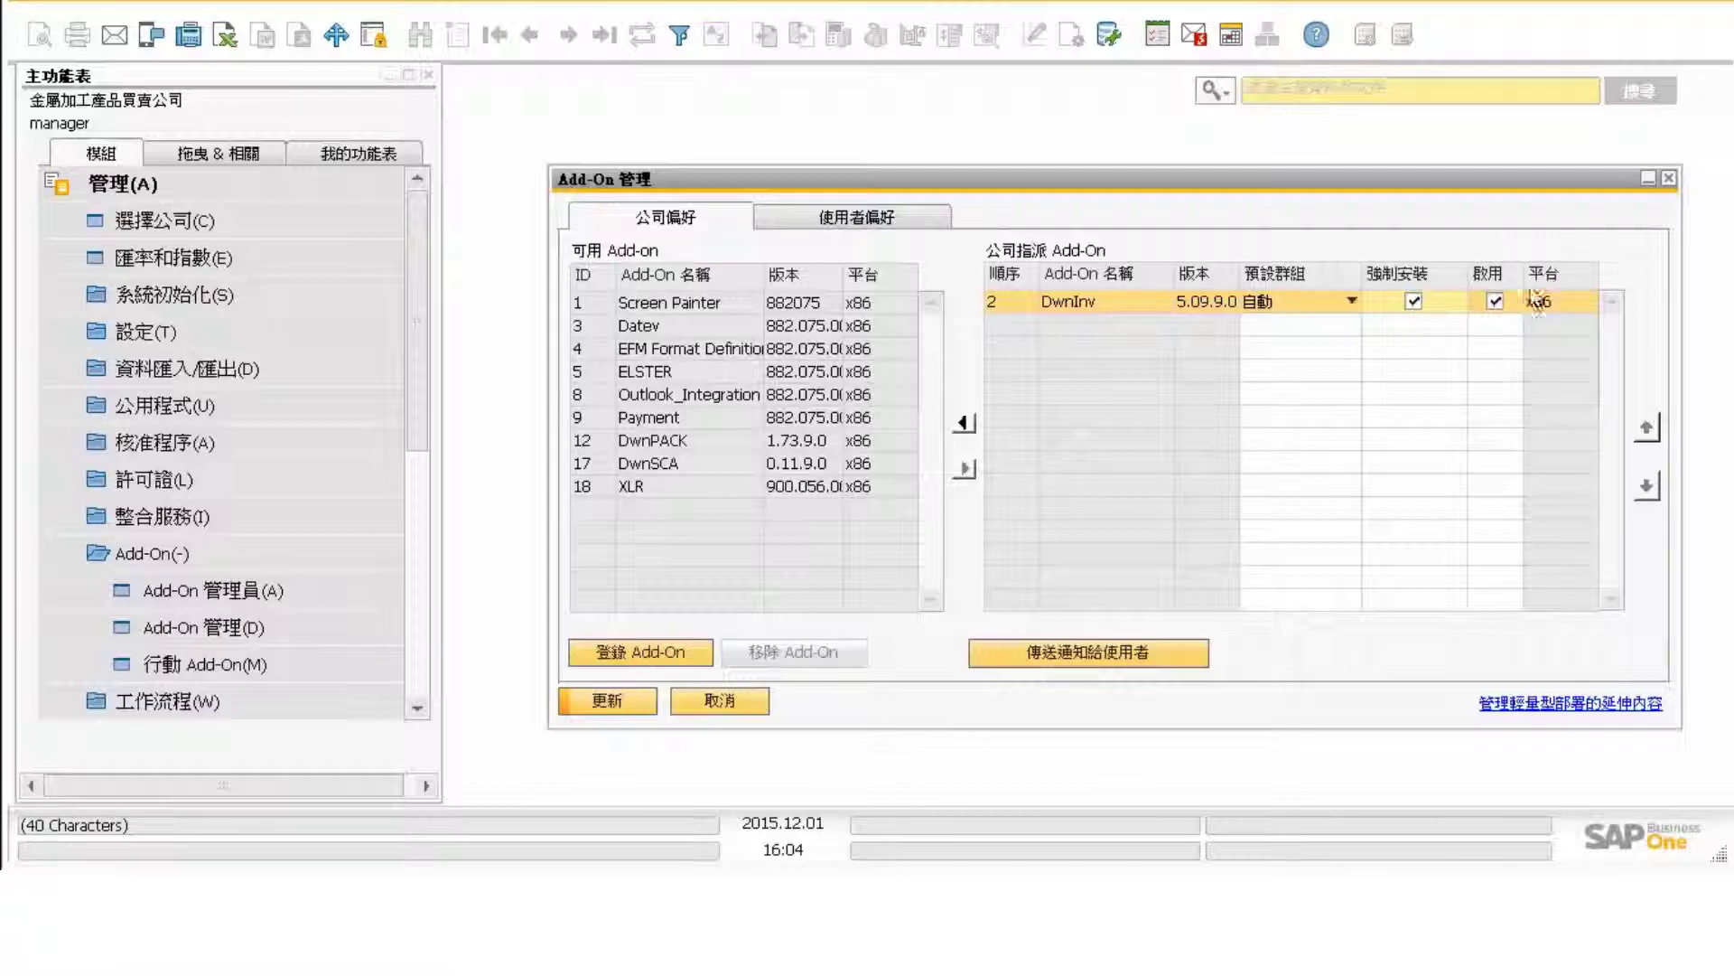
left_click(620, 702)
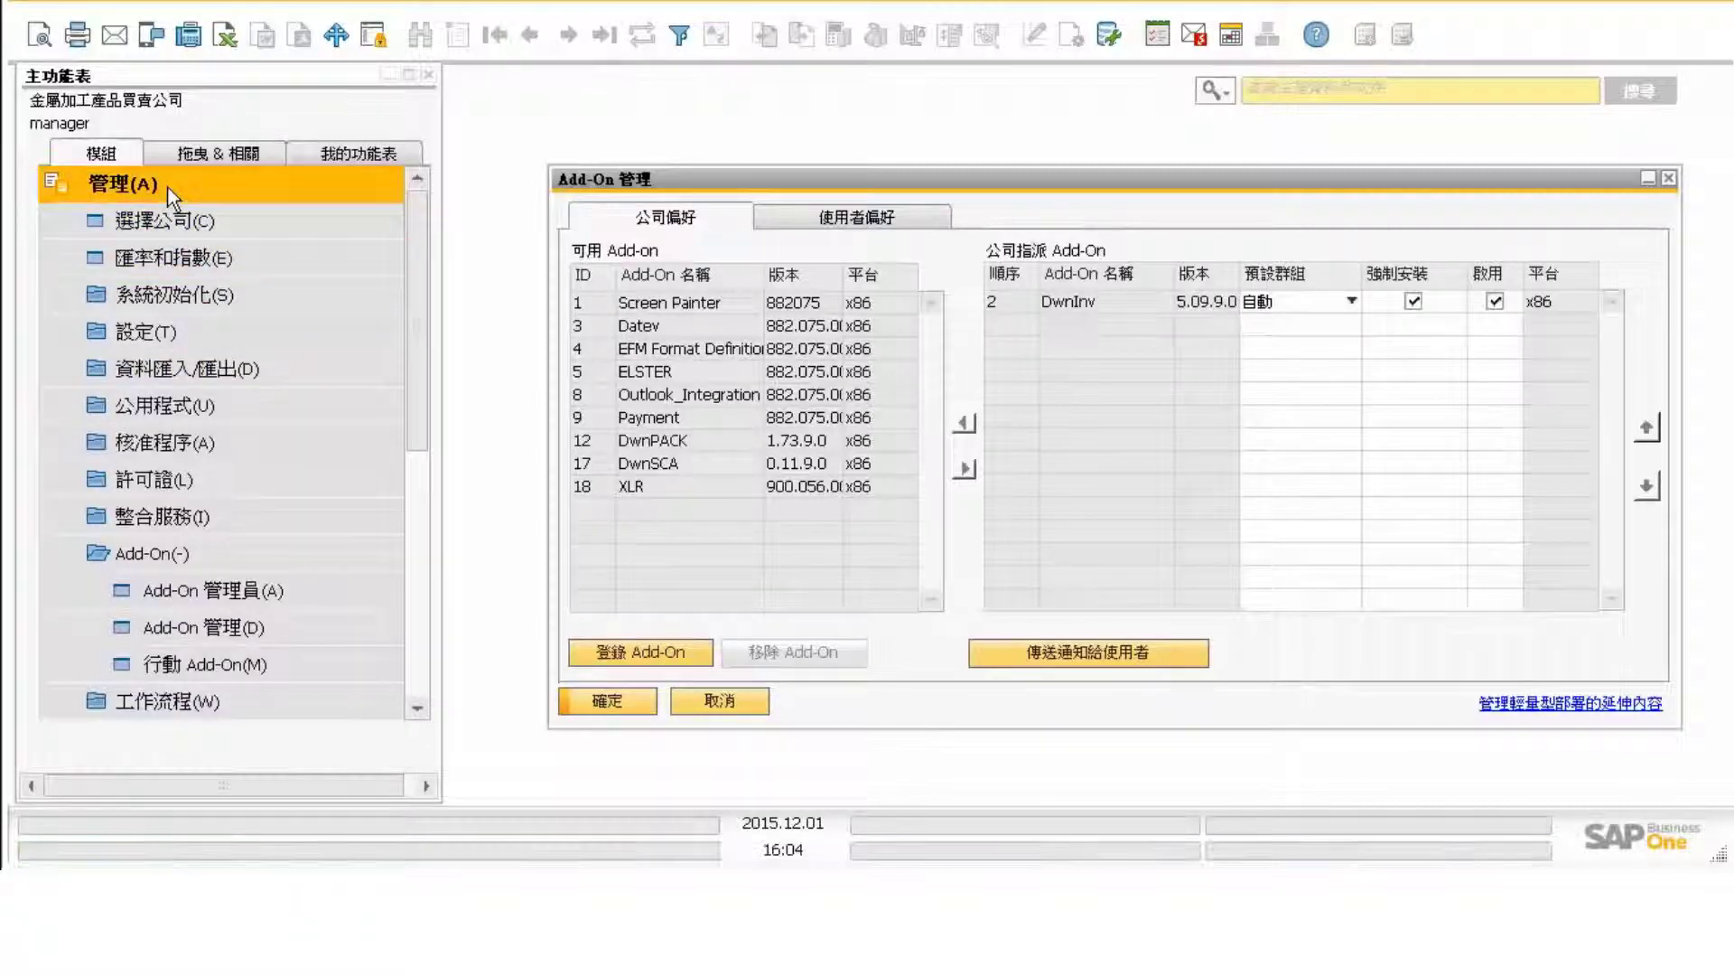
Install the pending DwnInv add-on from Add-On 管理員 using the path supplied by SBO, and check the installed add-ons list
left_click(166, 589)
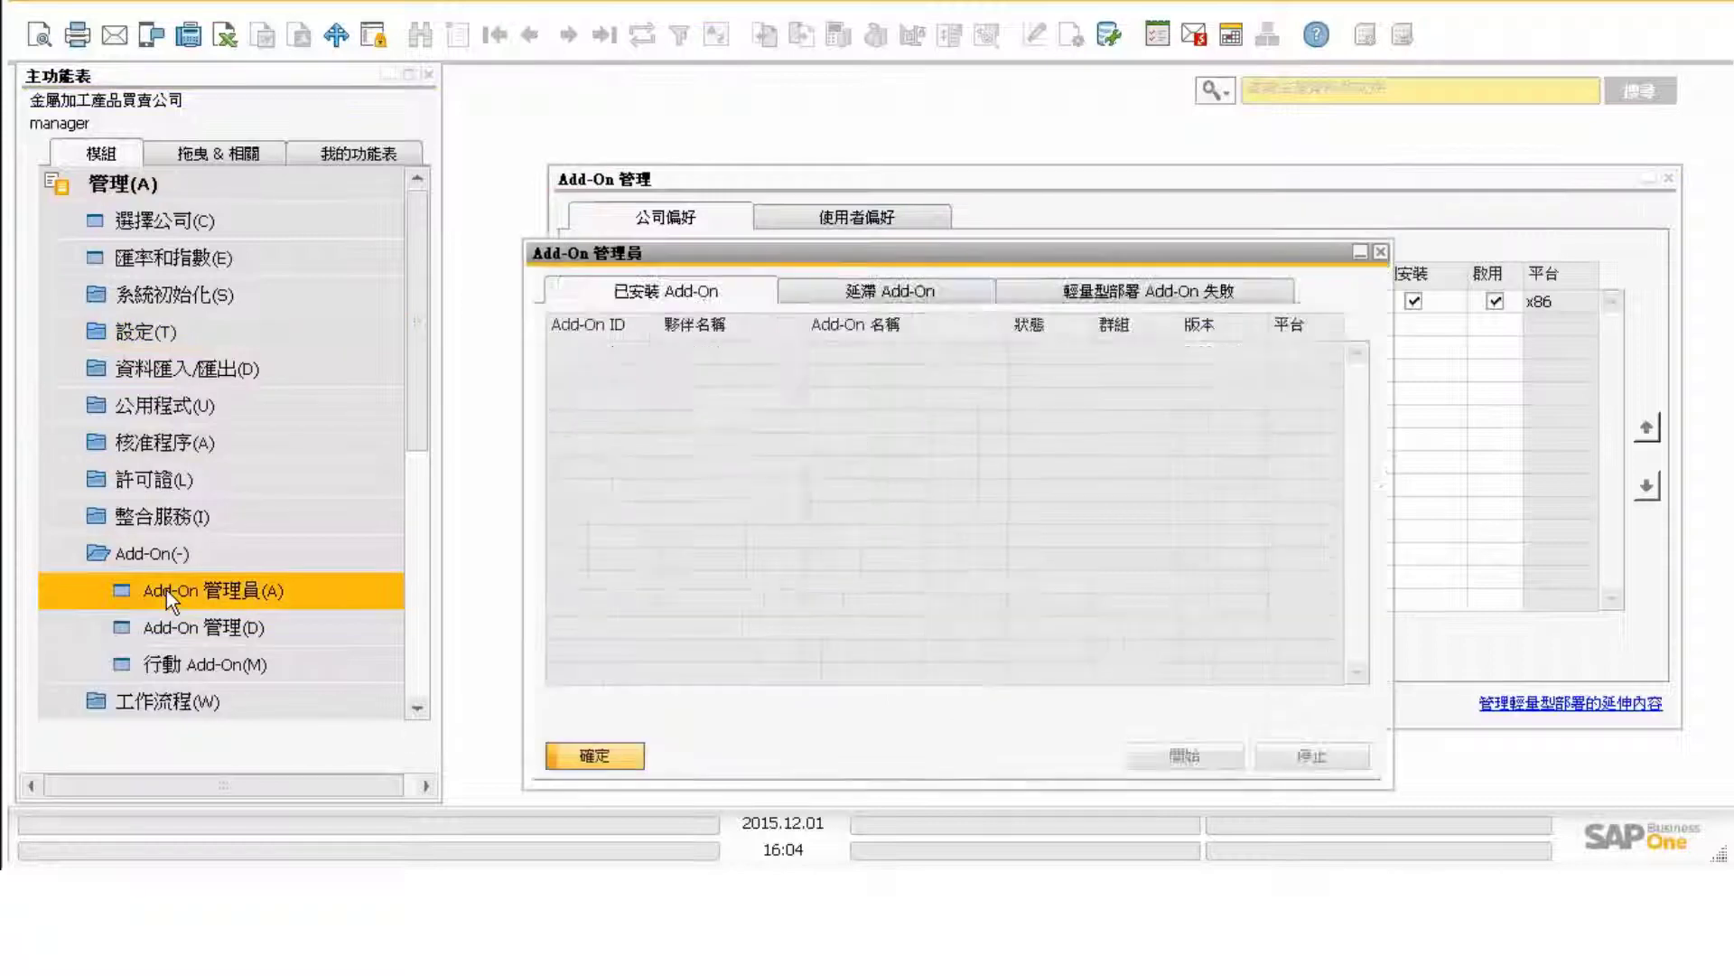
left_click(808, 299)
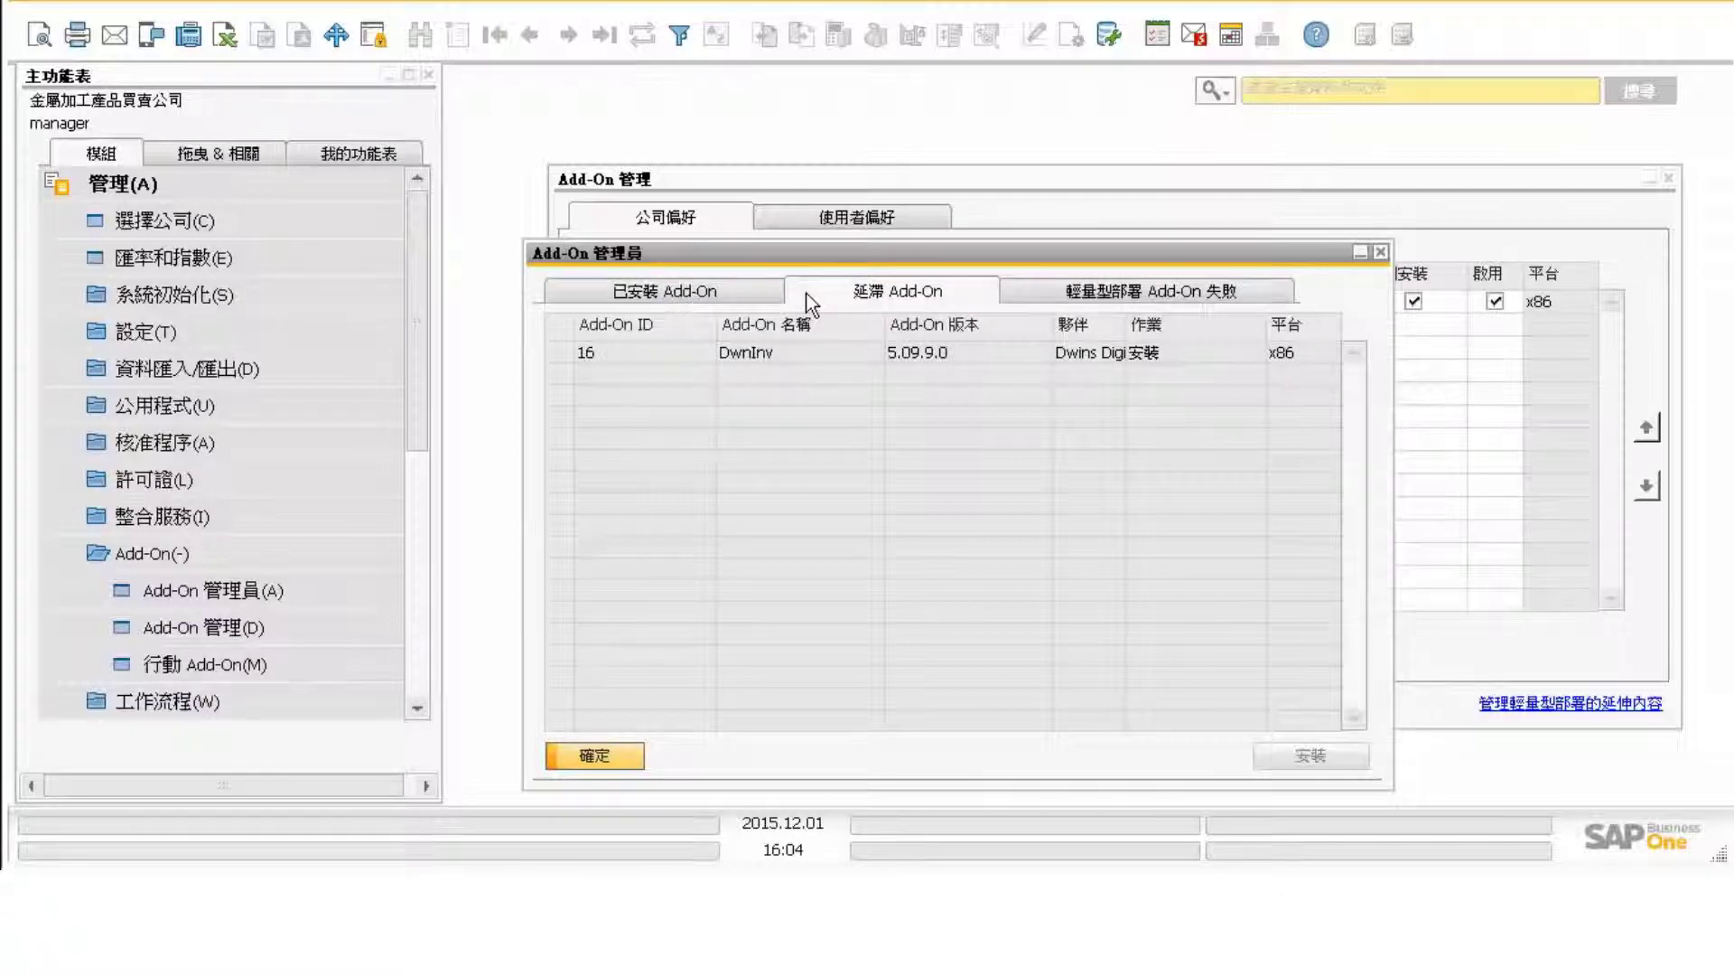
left_click(787, 352)
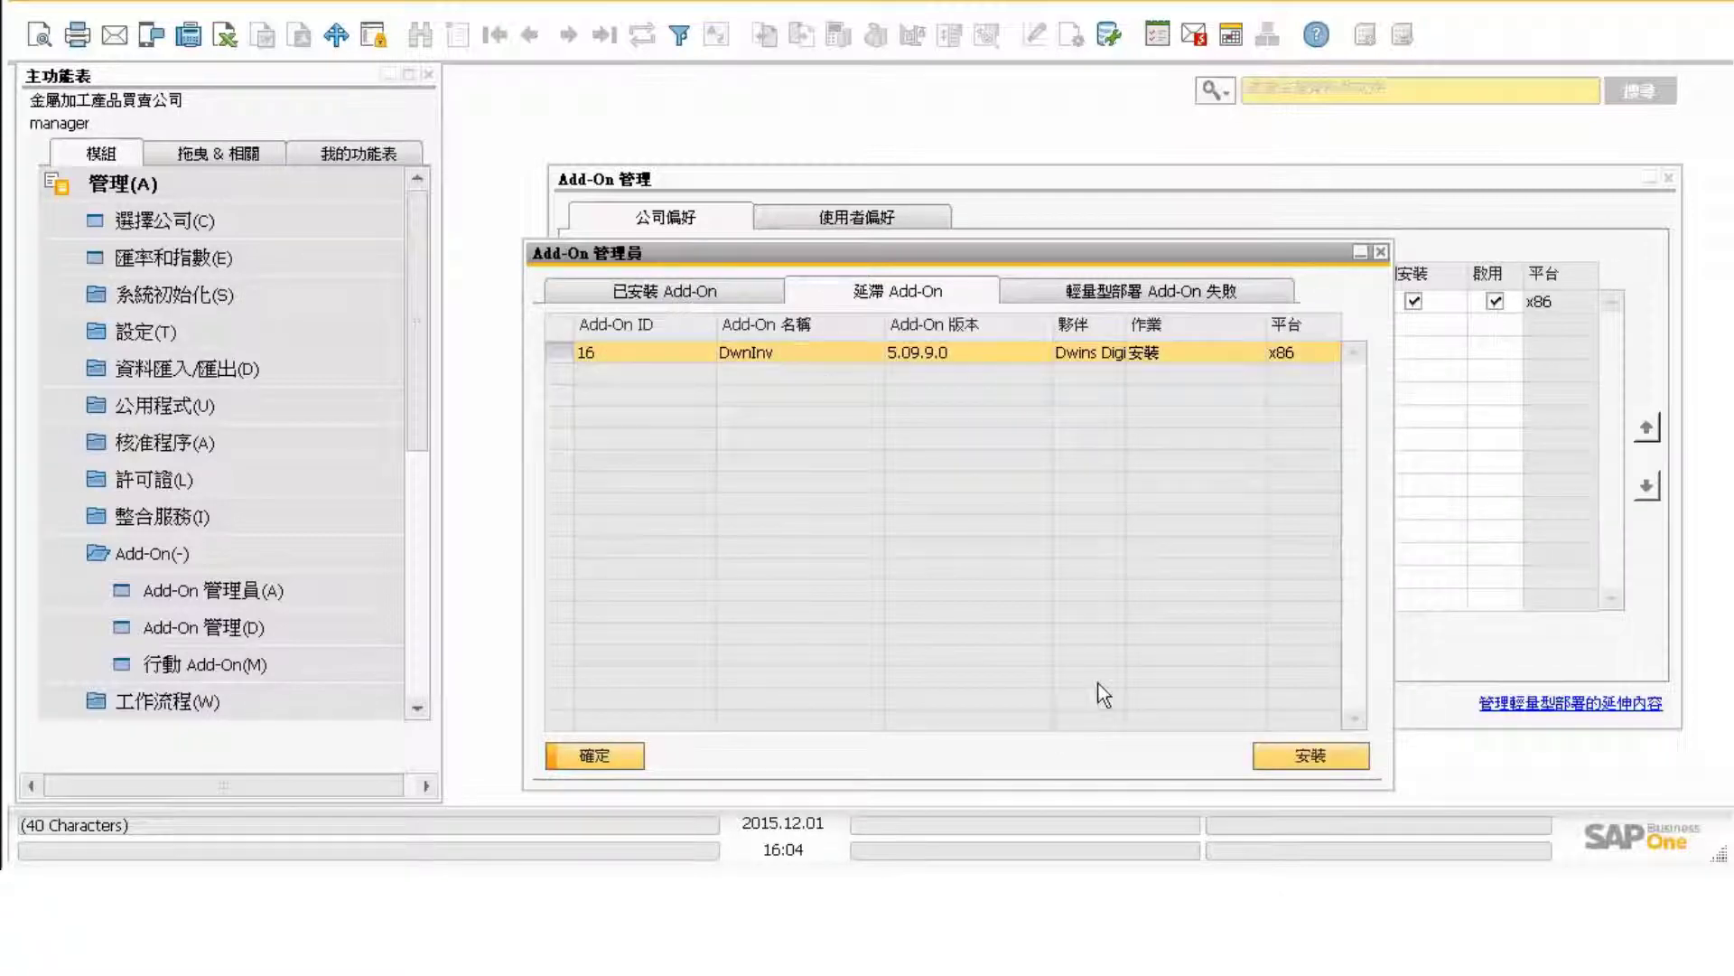
left_click(1275, 757)
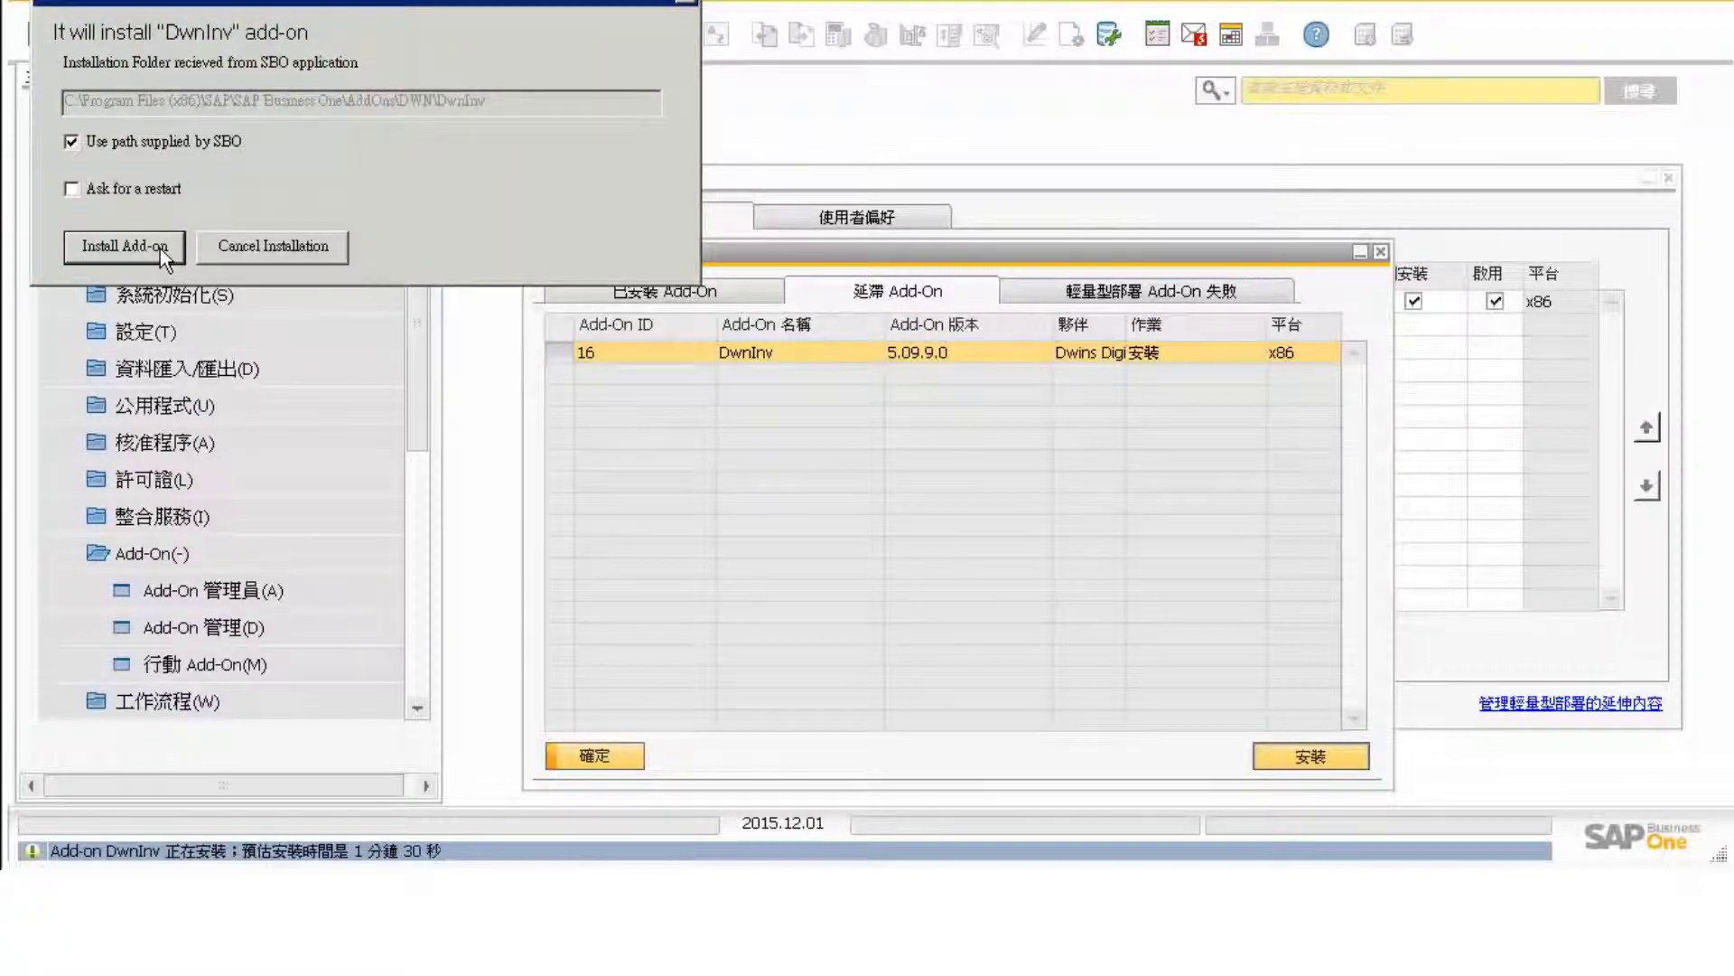
left_click(160, 247)
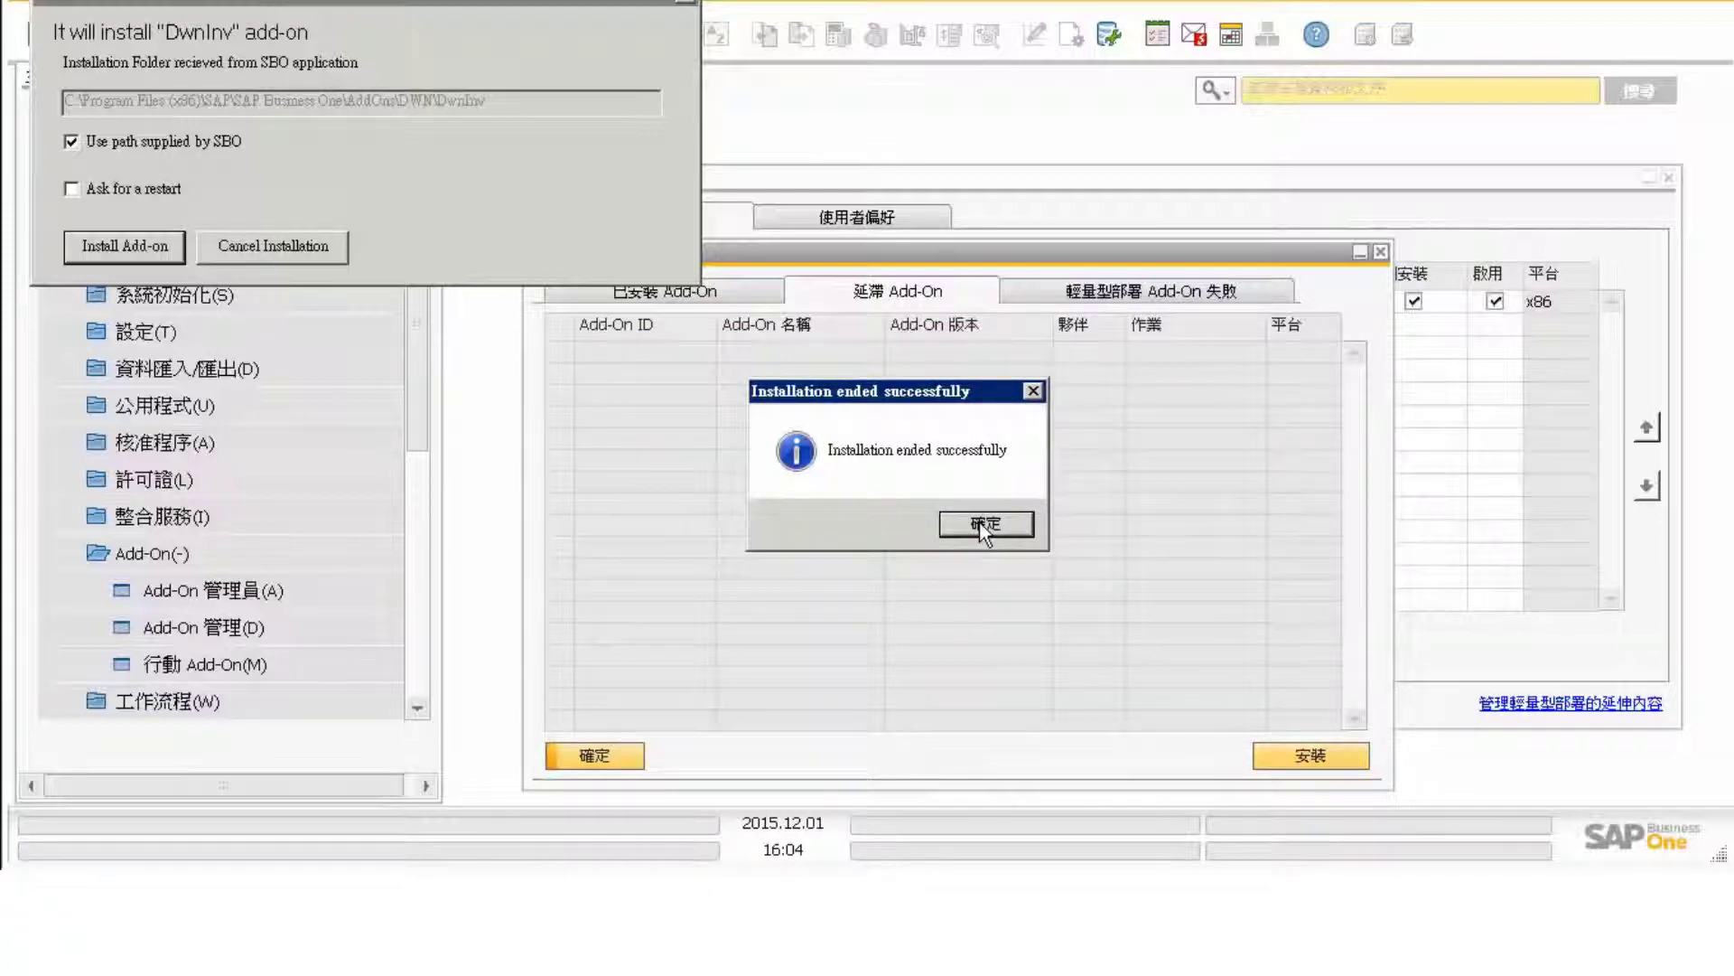
left_click(984, 525)
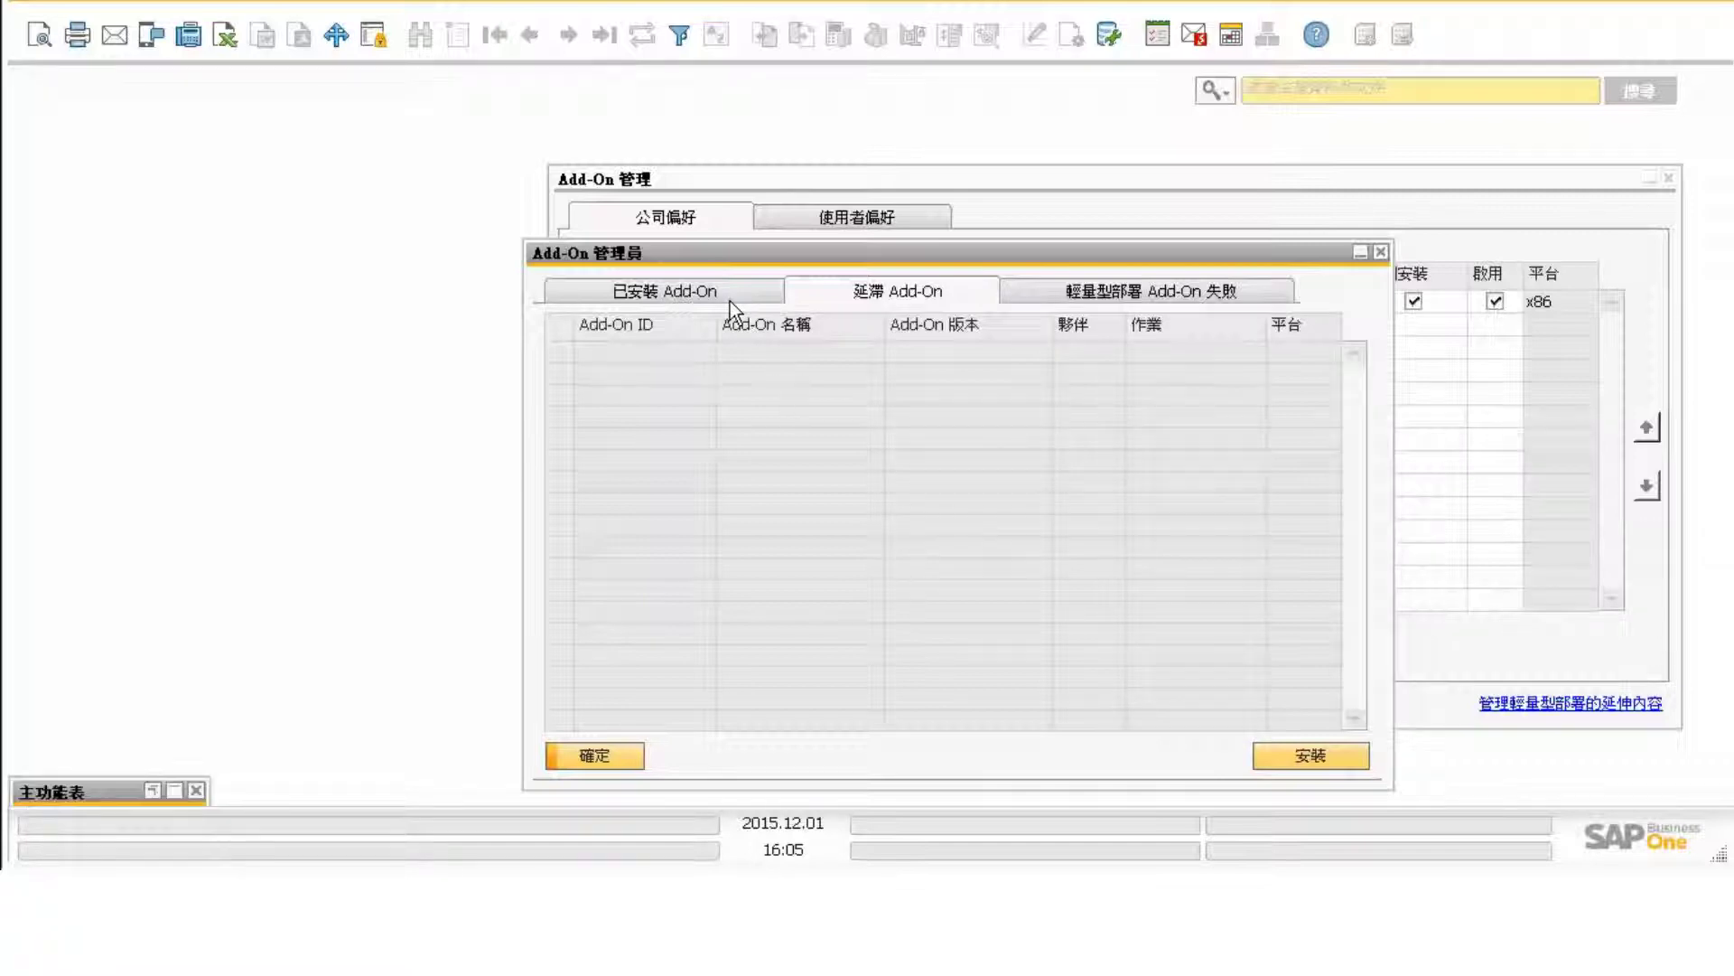
left_click(729, 301)
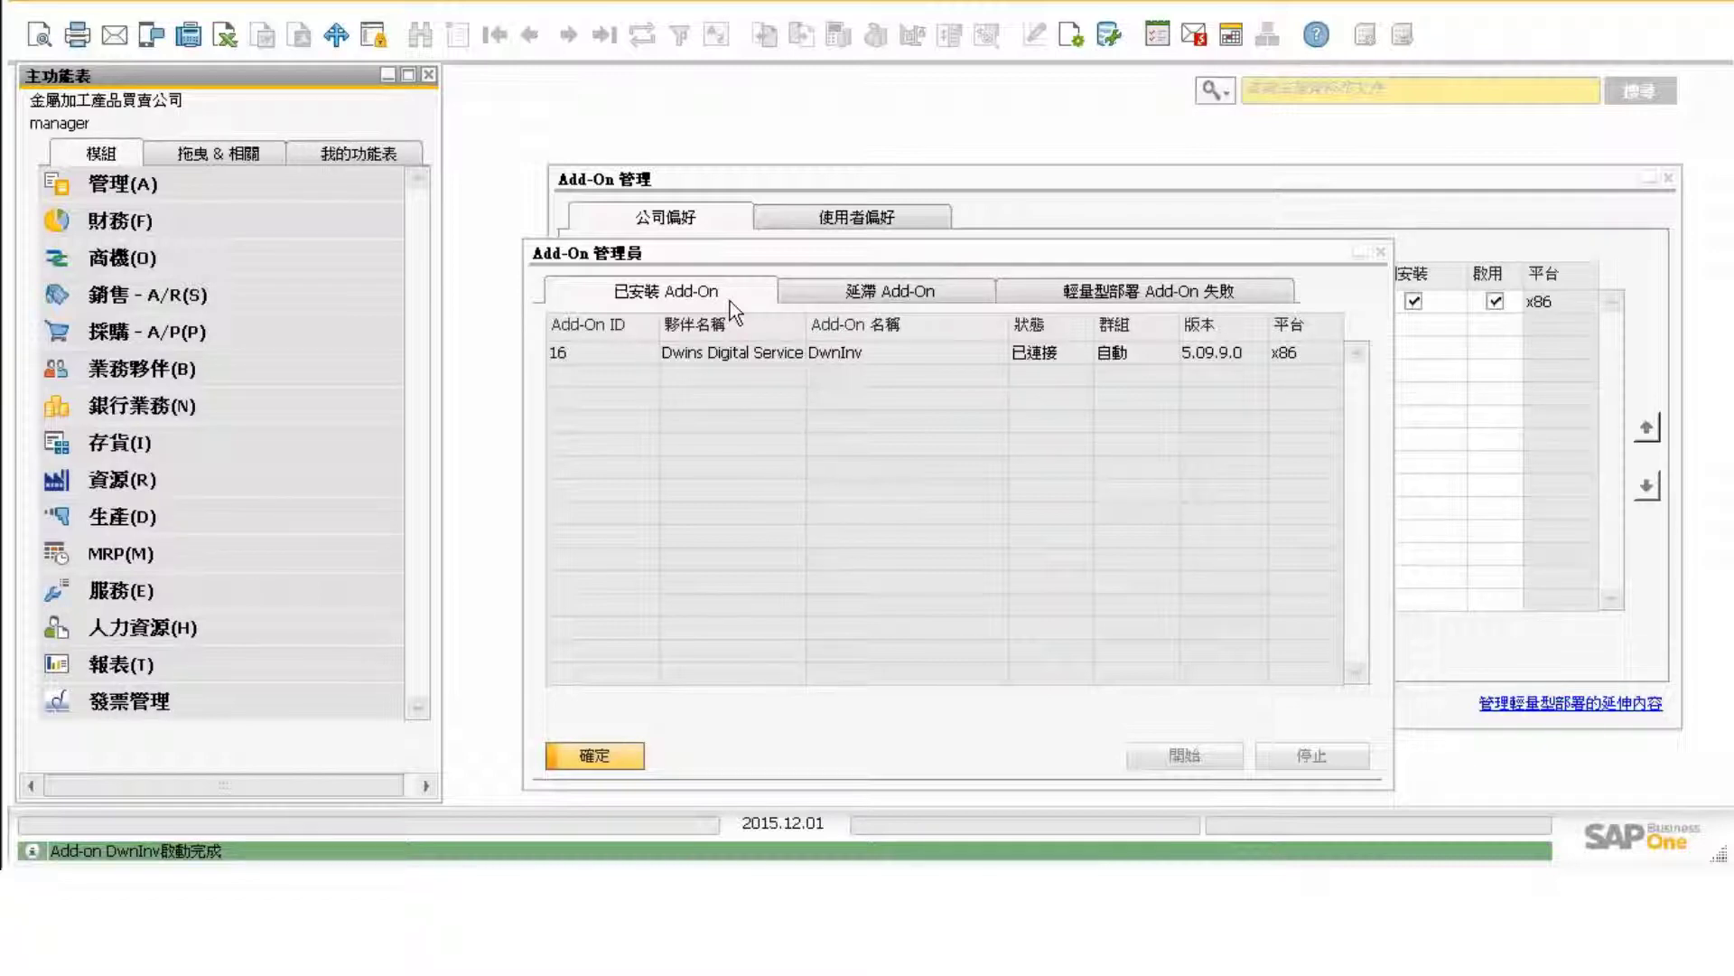
View the DwnInv add-on's user preferences for the manager and B1i users in Add-On 管理
left_click(961, 230)
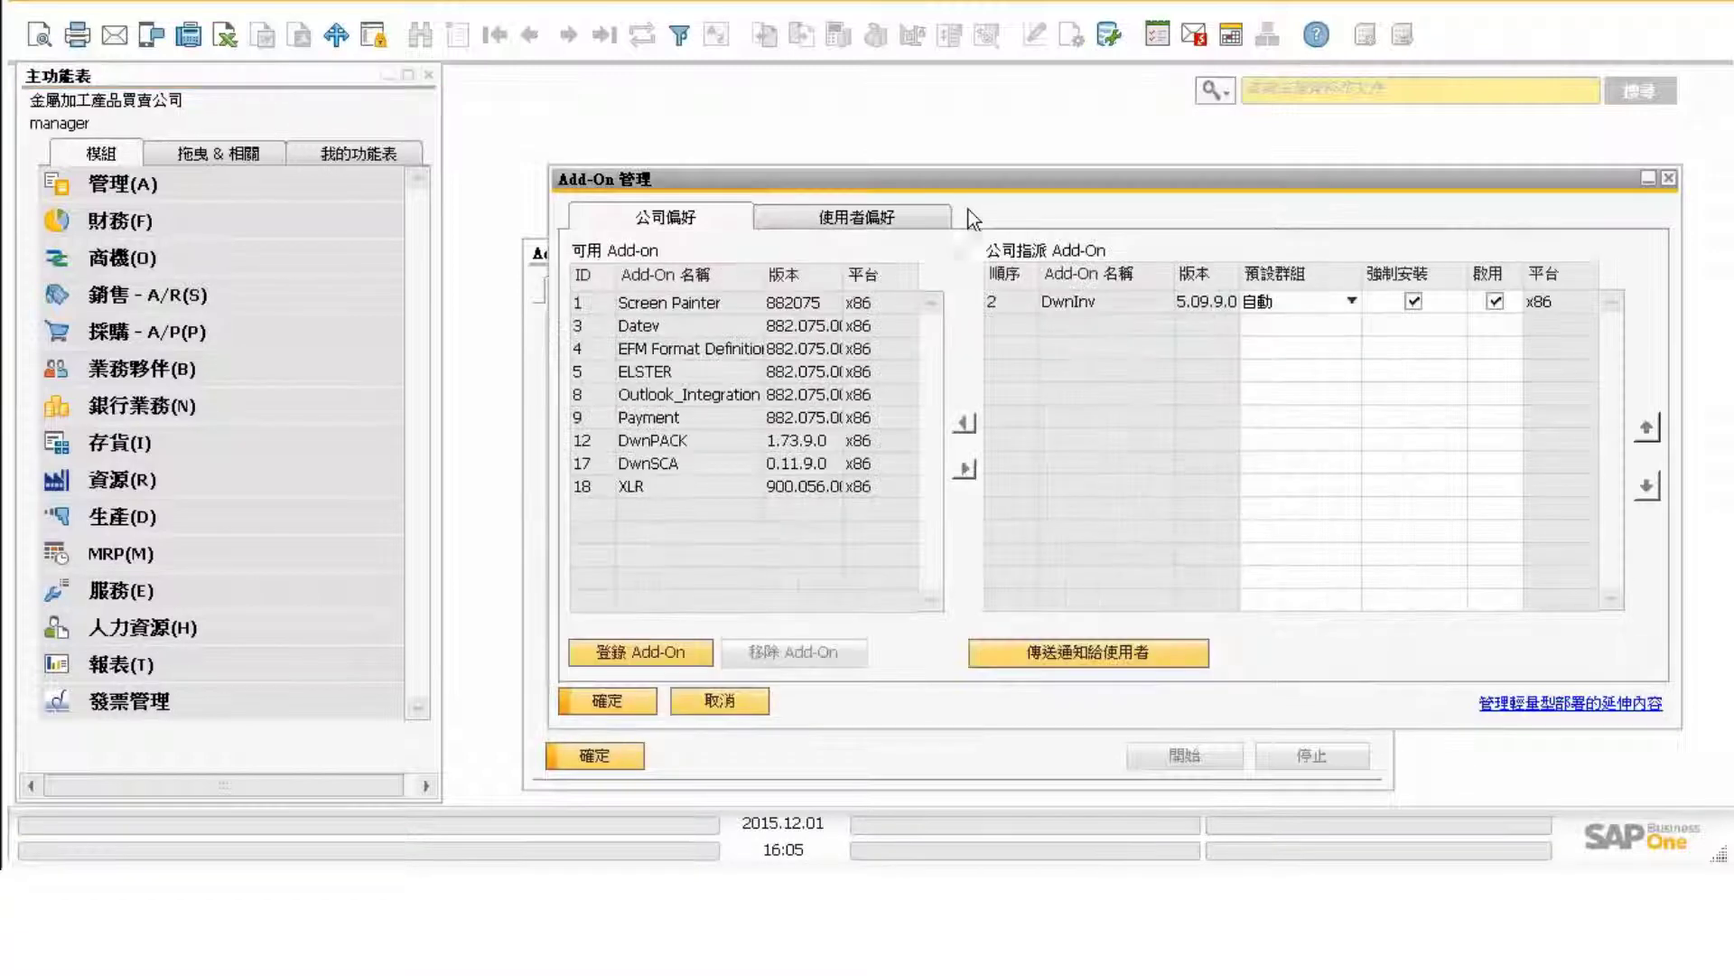
left_click(906, 215)
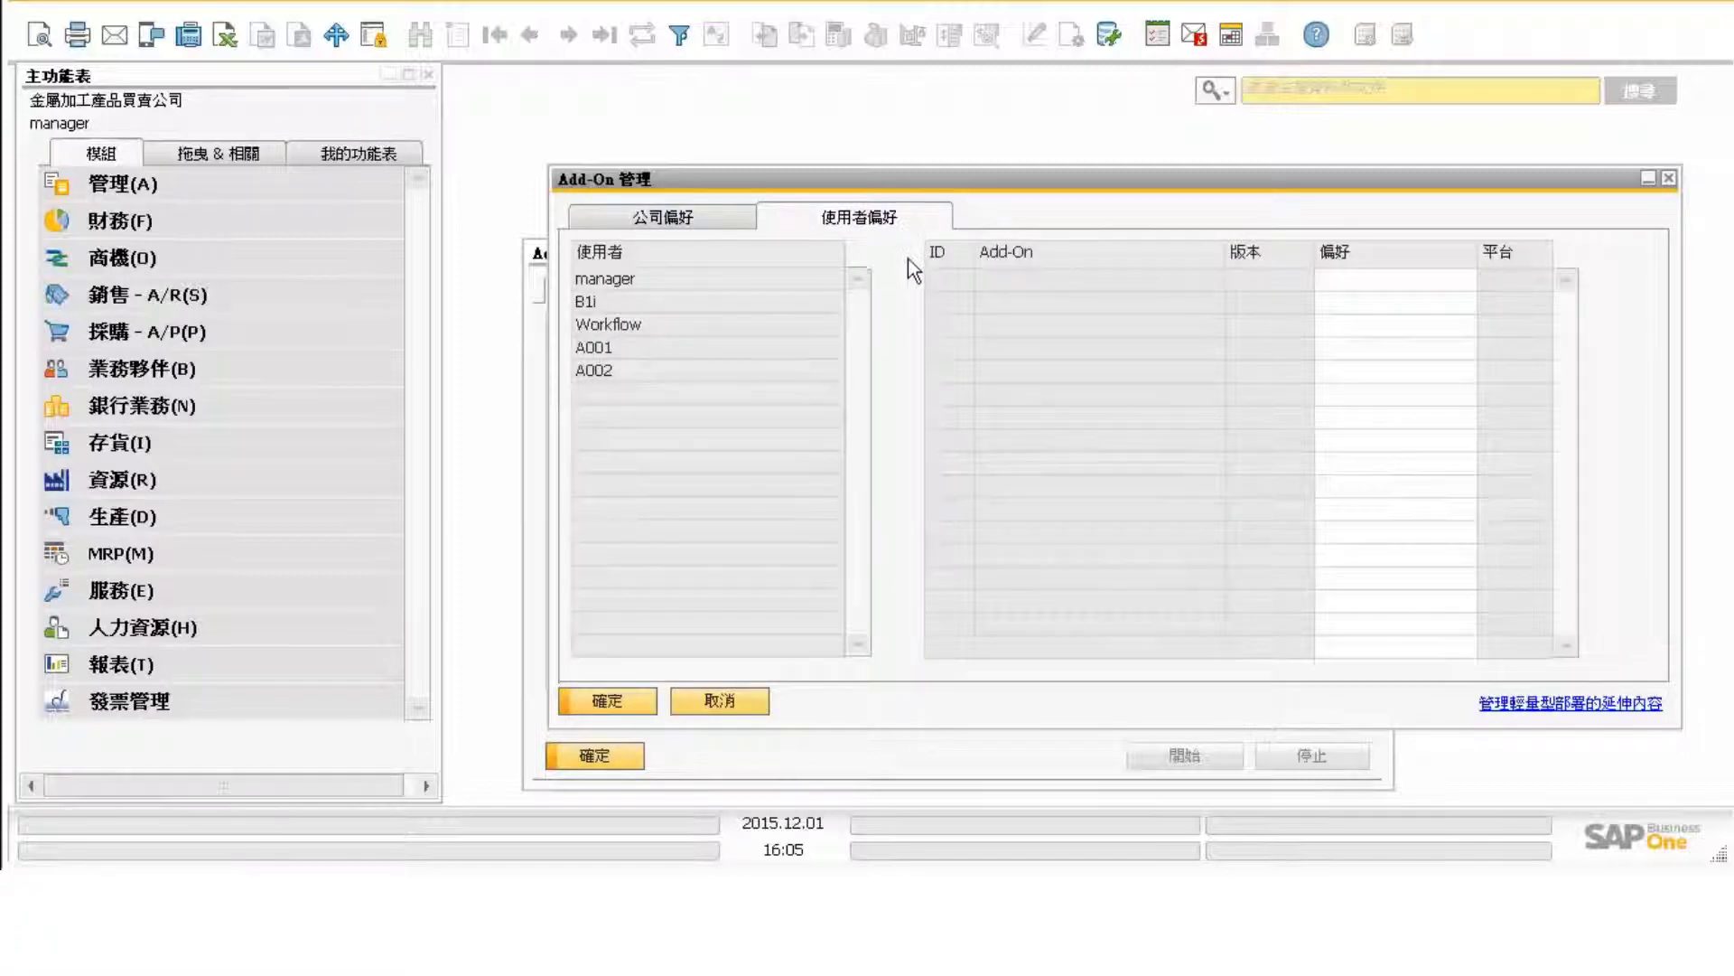
left_click(760, 280)
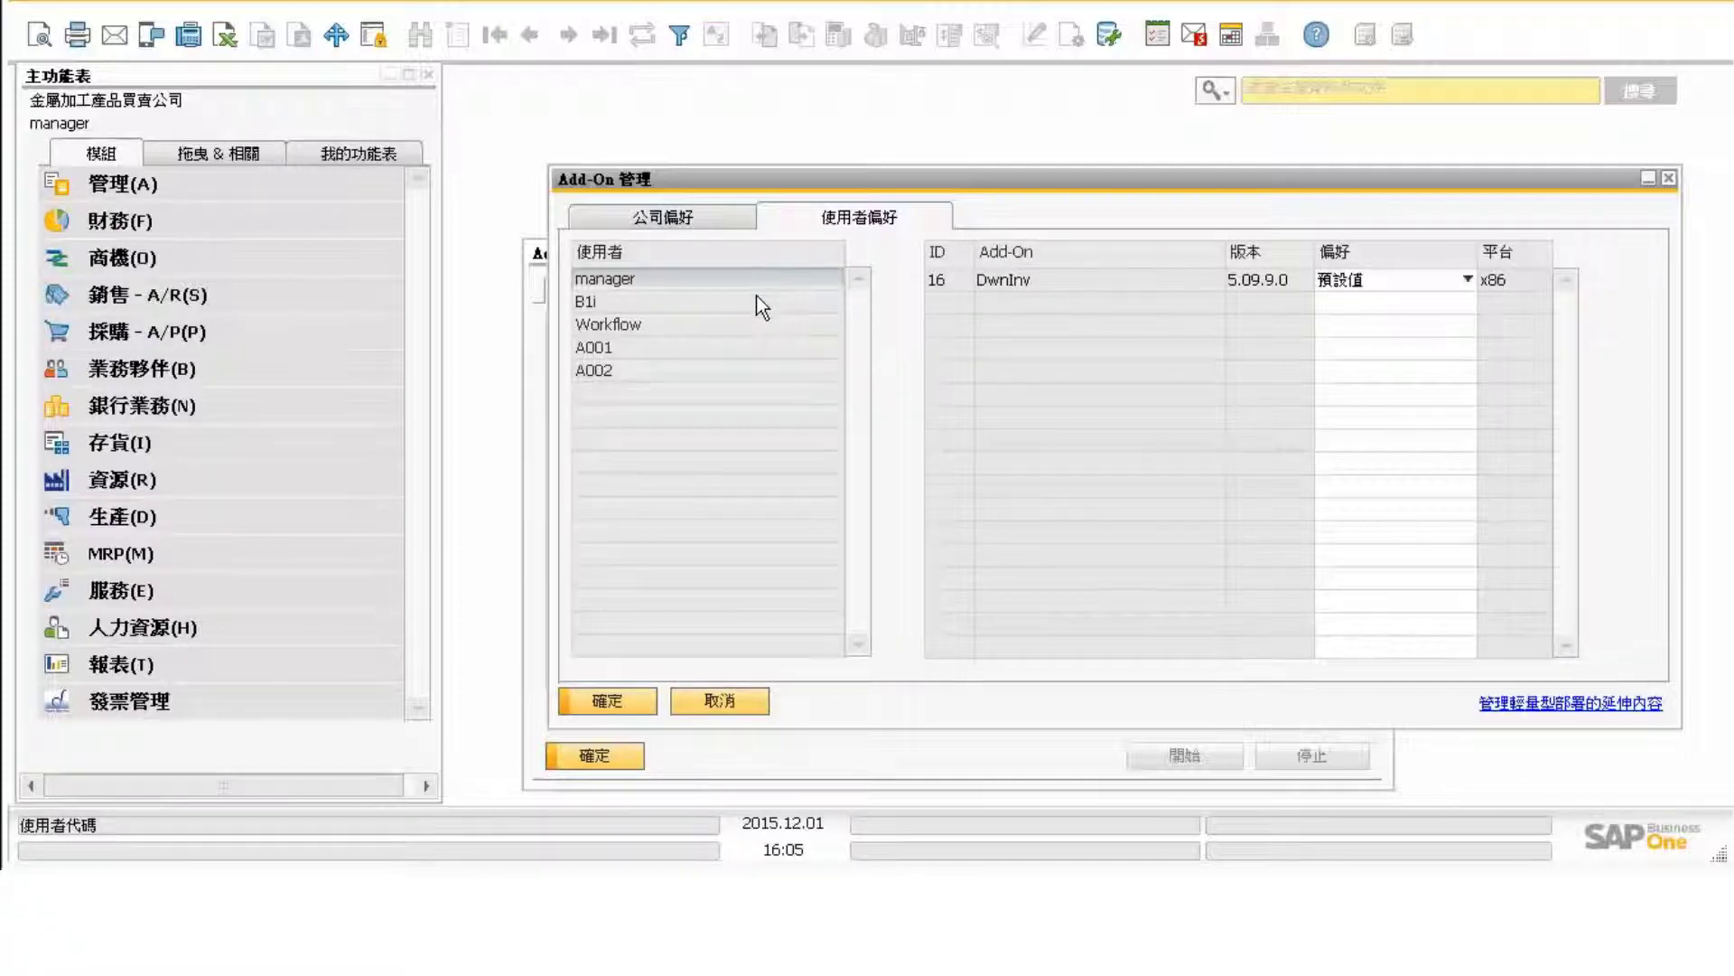
left_click(761, 303)
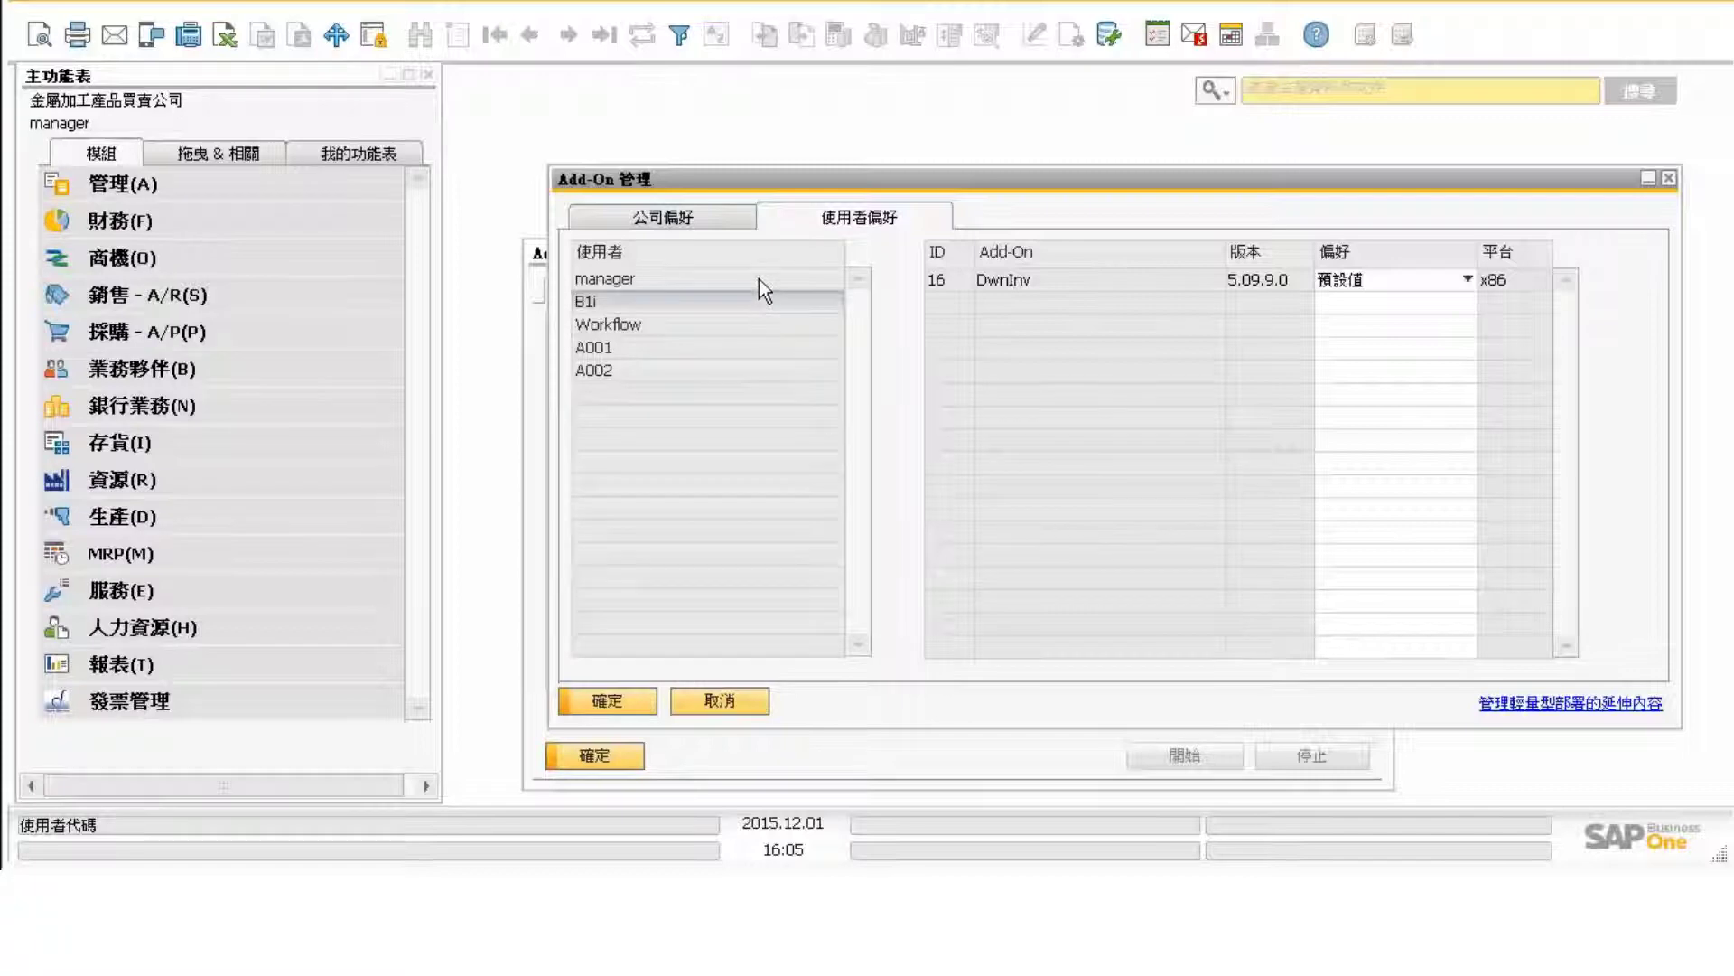
Compare the DwnInv add-on's user preferences for manager and A002 with its default group in the company preferences
left_click(759, 279)
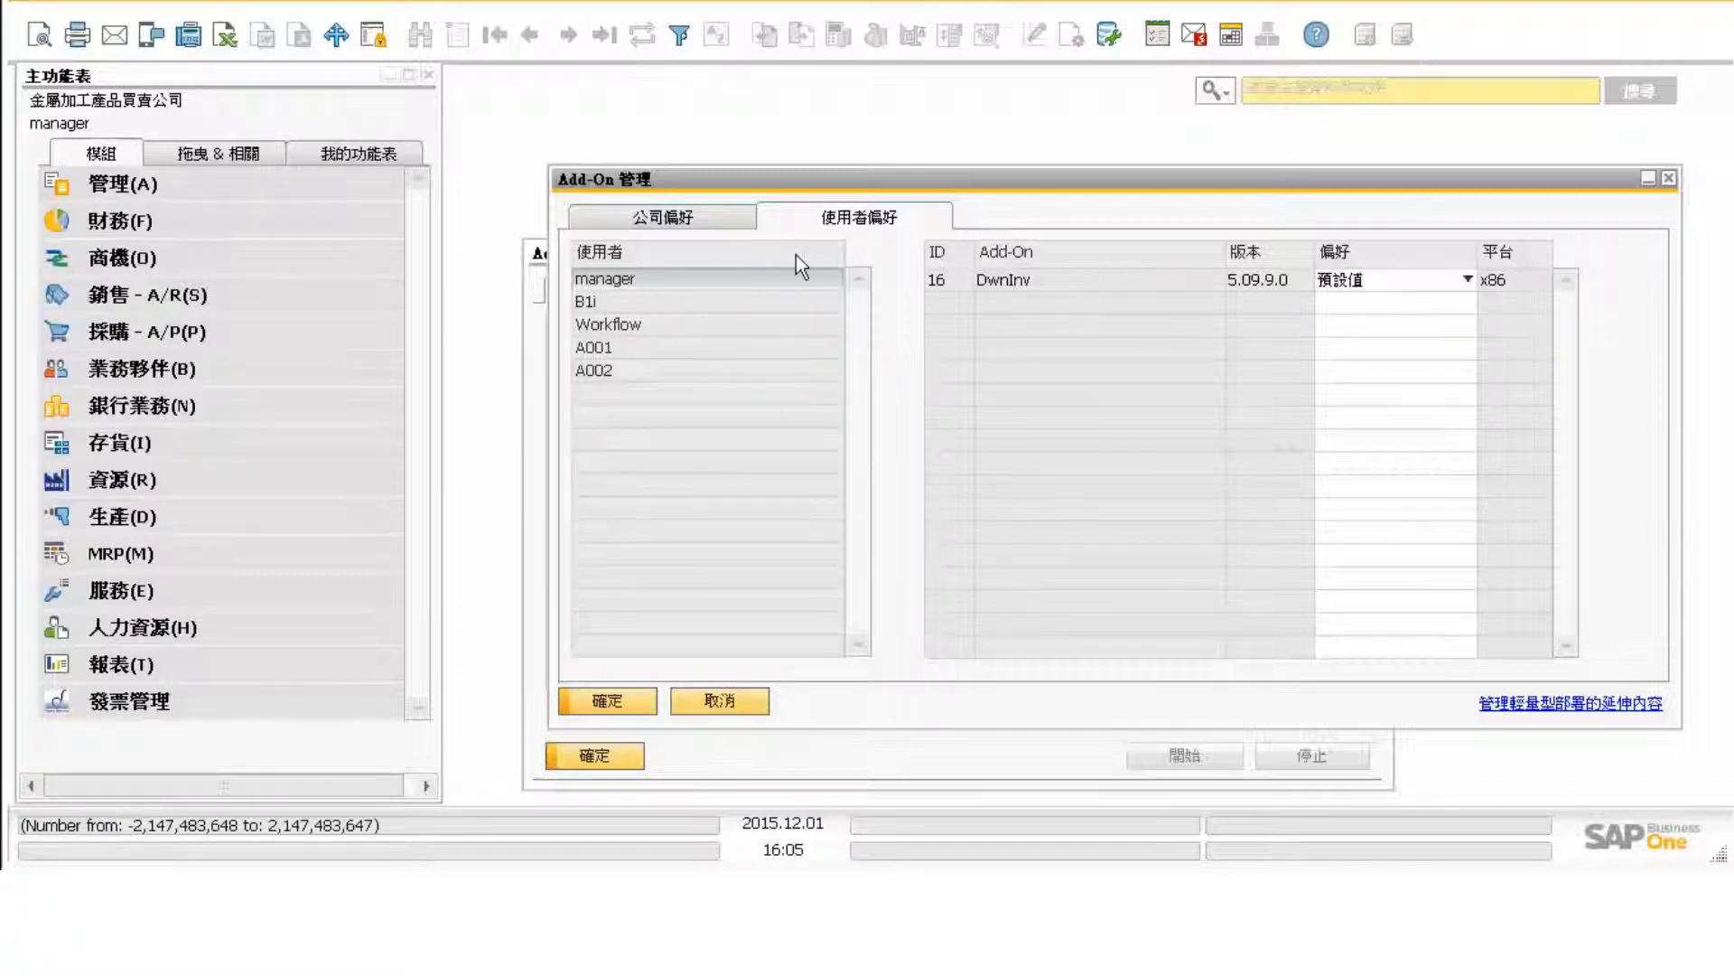
left_click(690, 219)
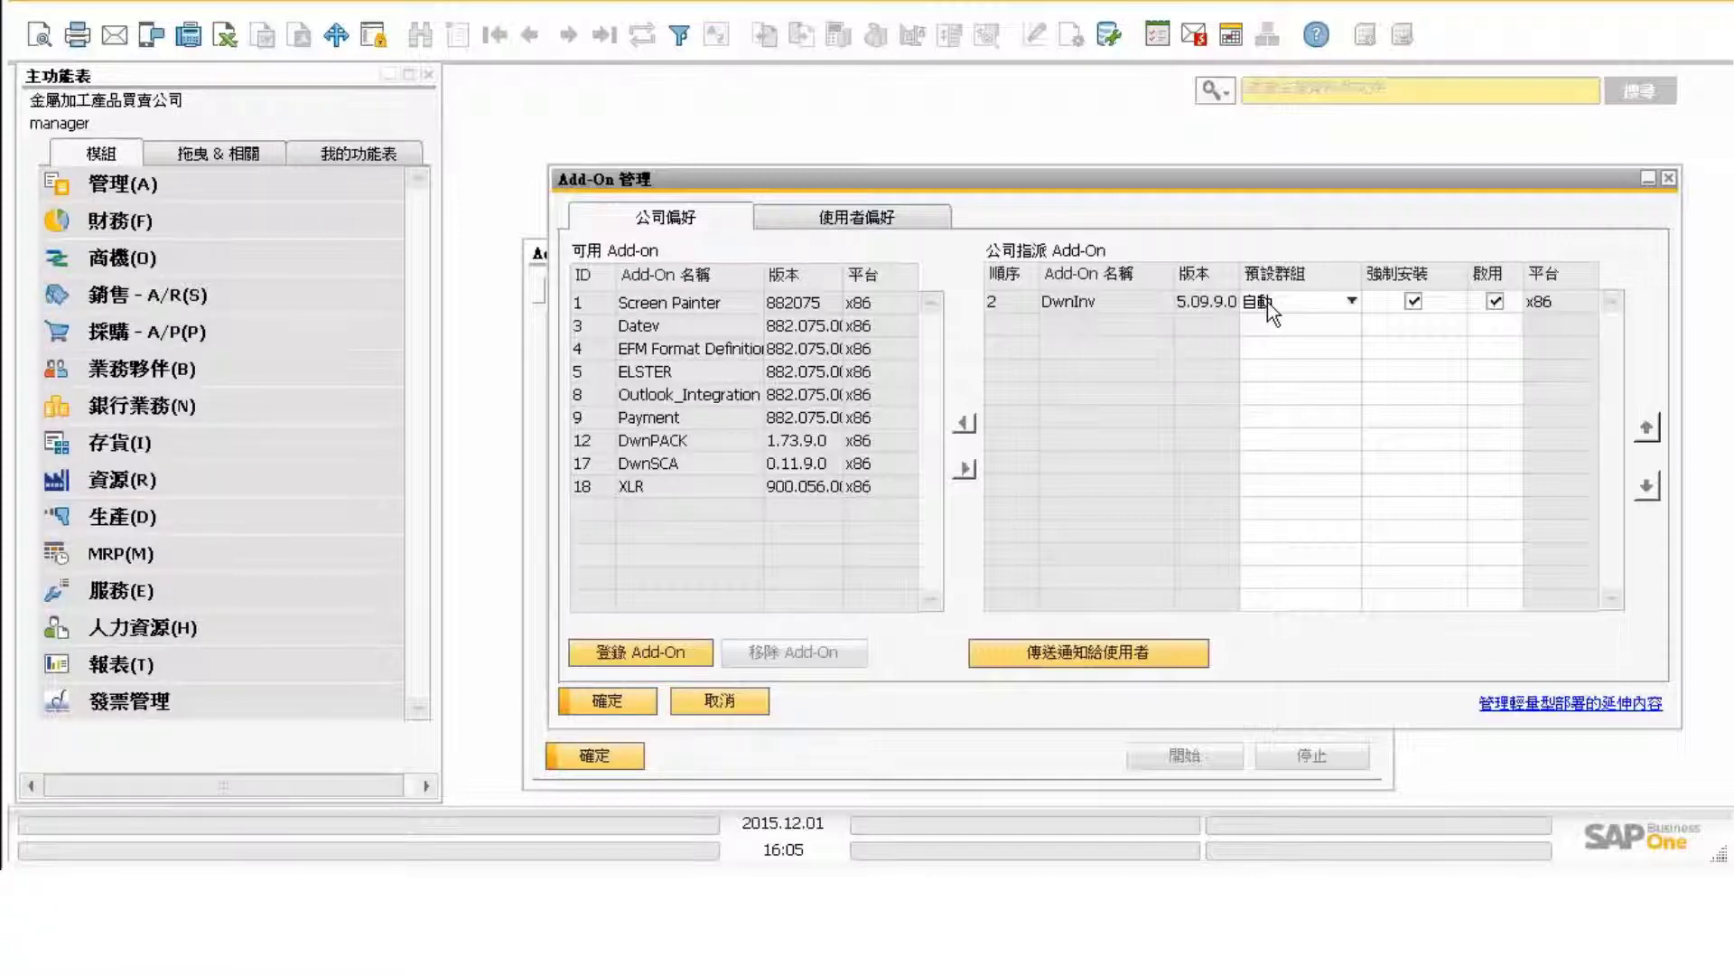
left_click(891, 220)
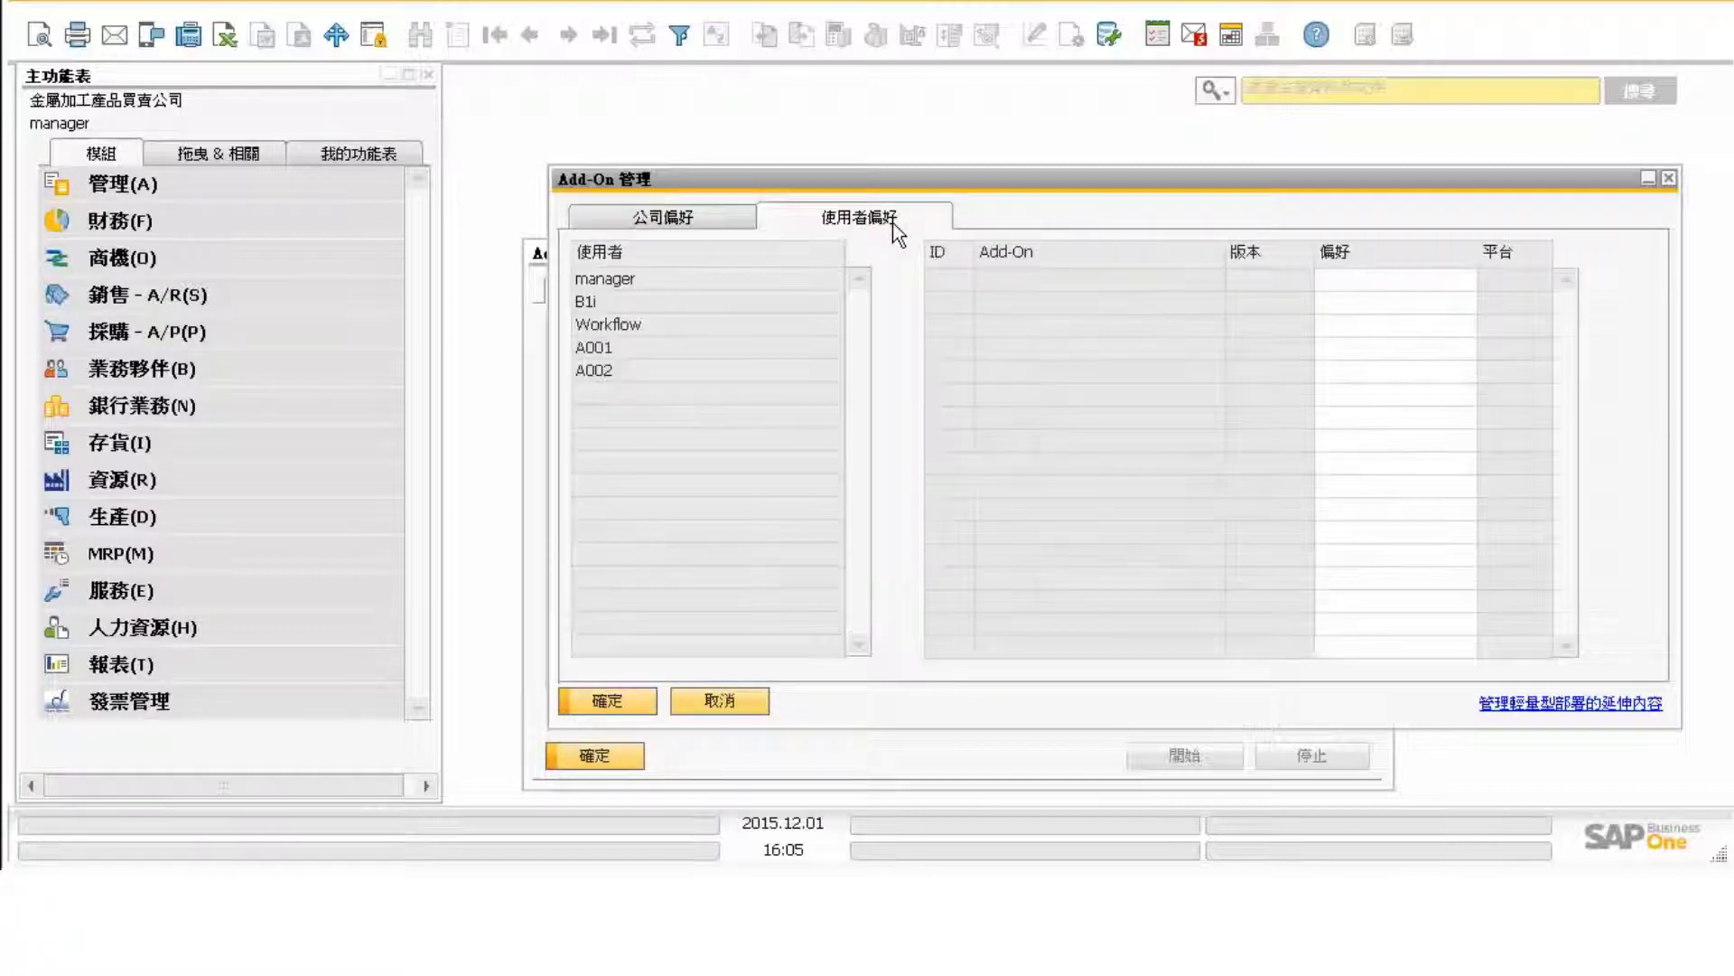
left_click(645, 371)
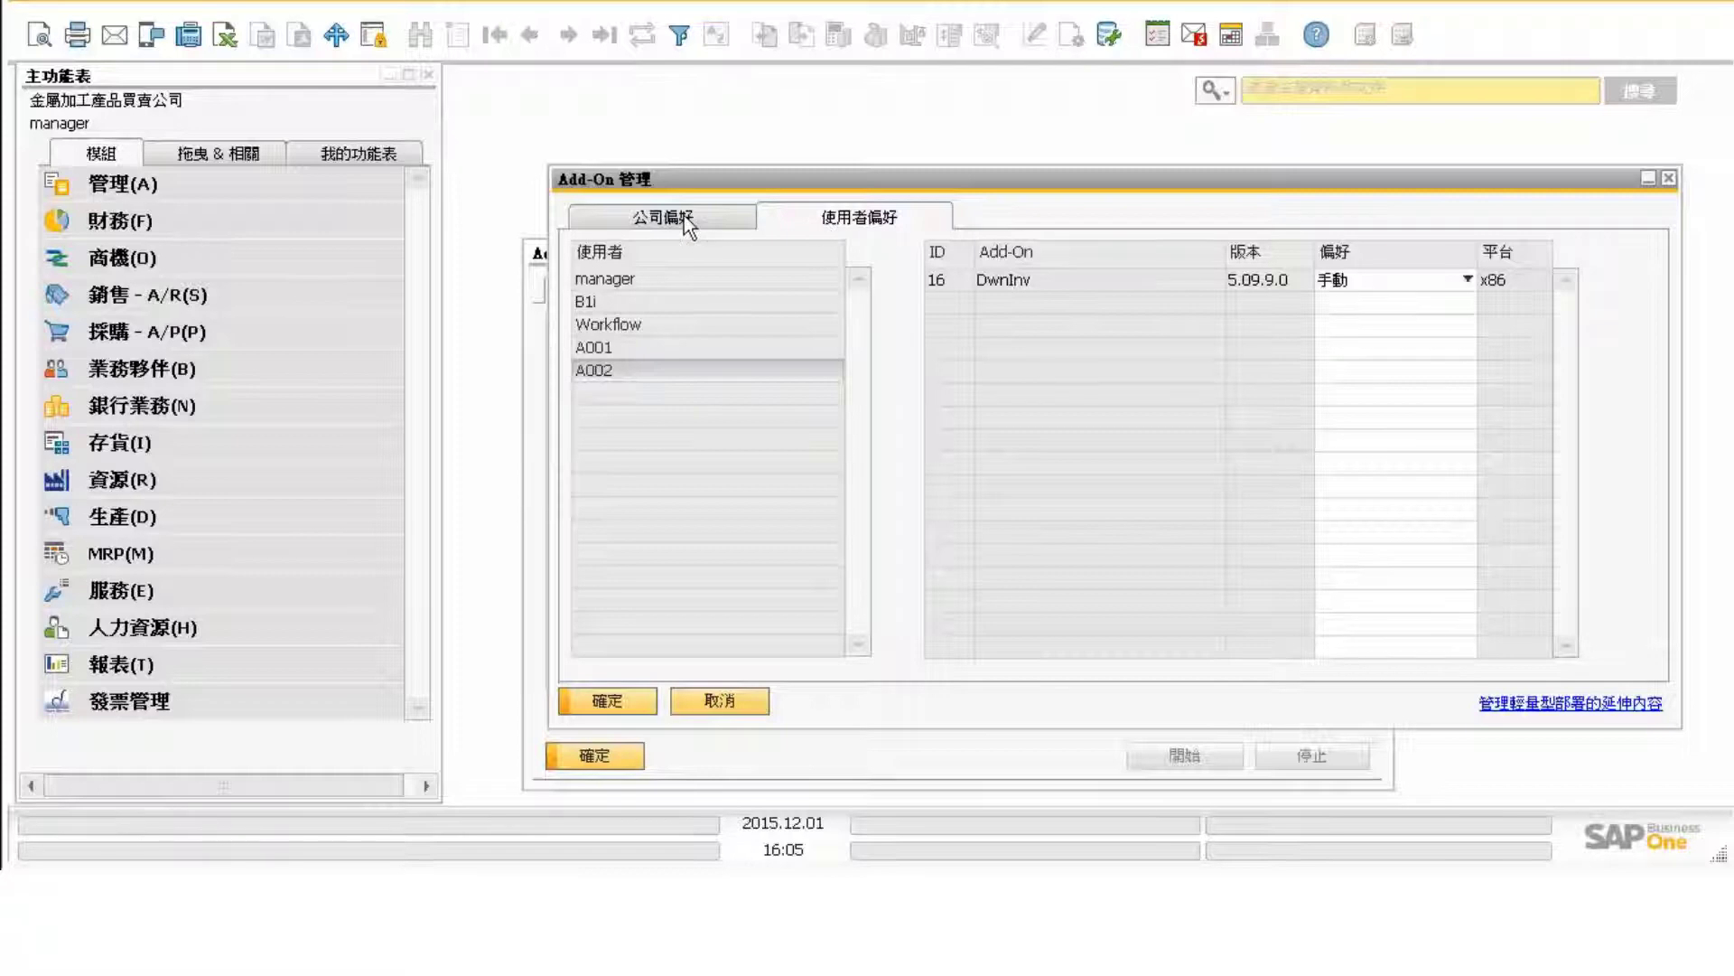
Return to Add-On 管理員 and select DwnInv among the installed add-ons to check its connection status
left_click(539, 248)
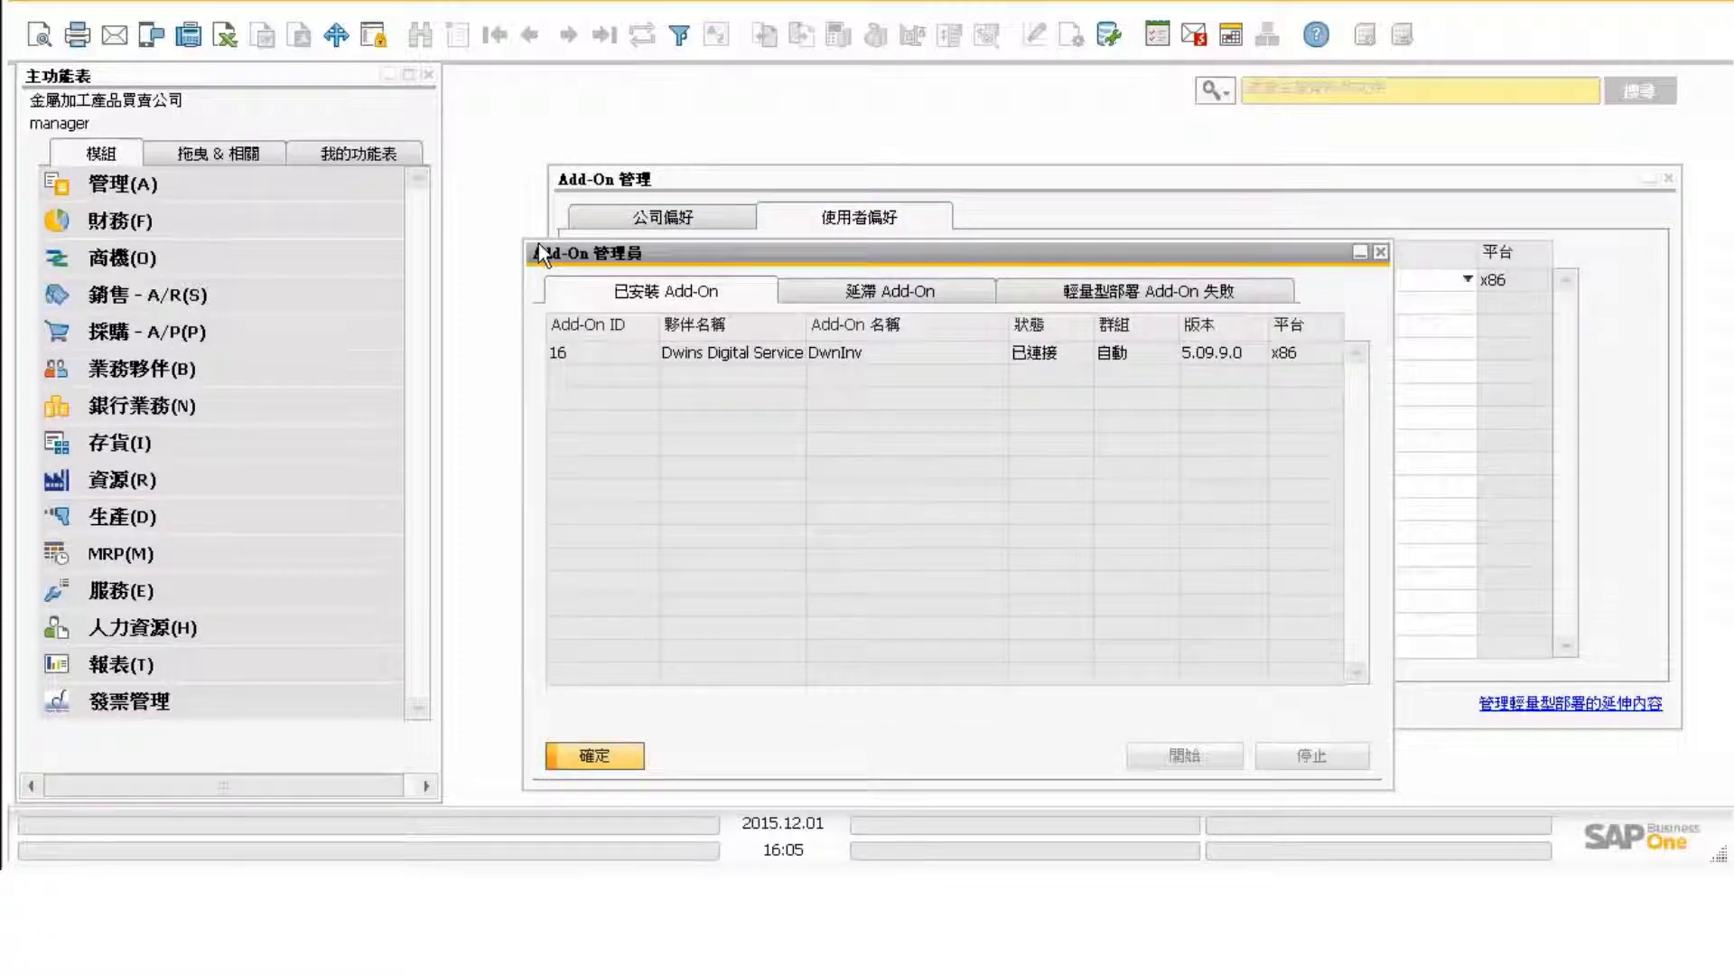
left_click(1013, 355)
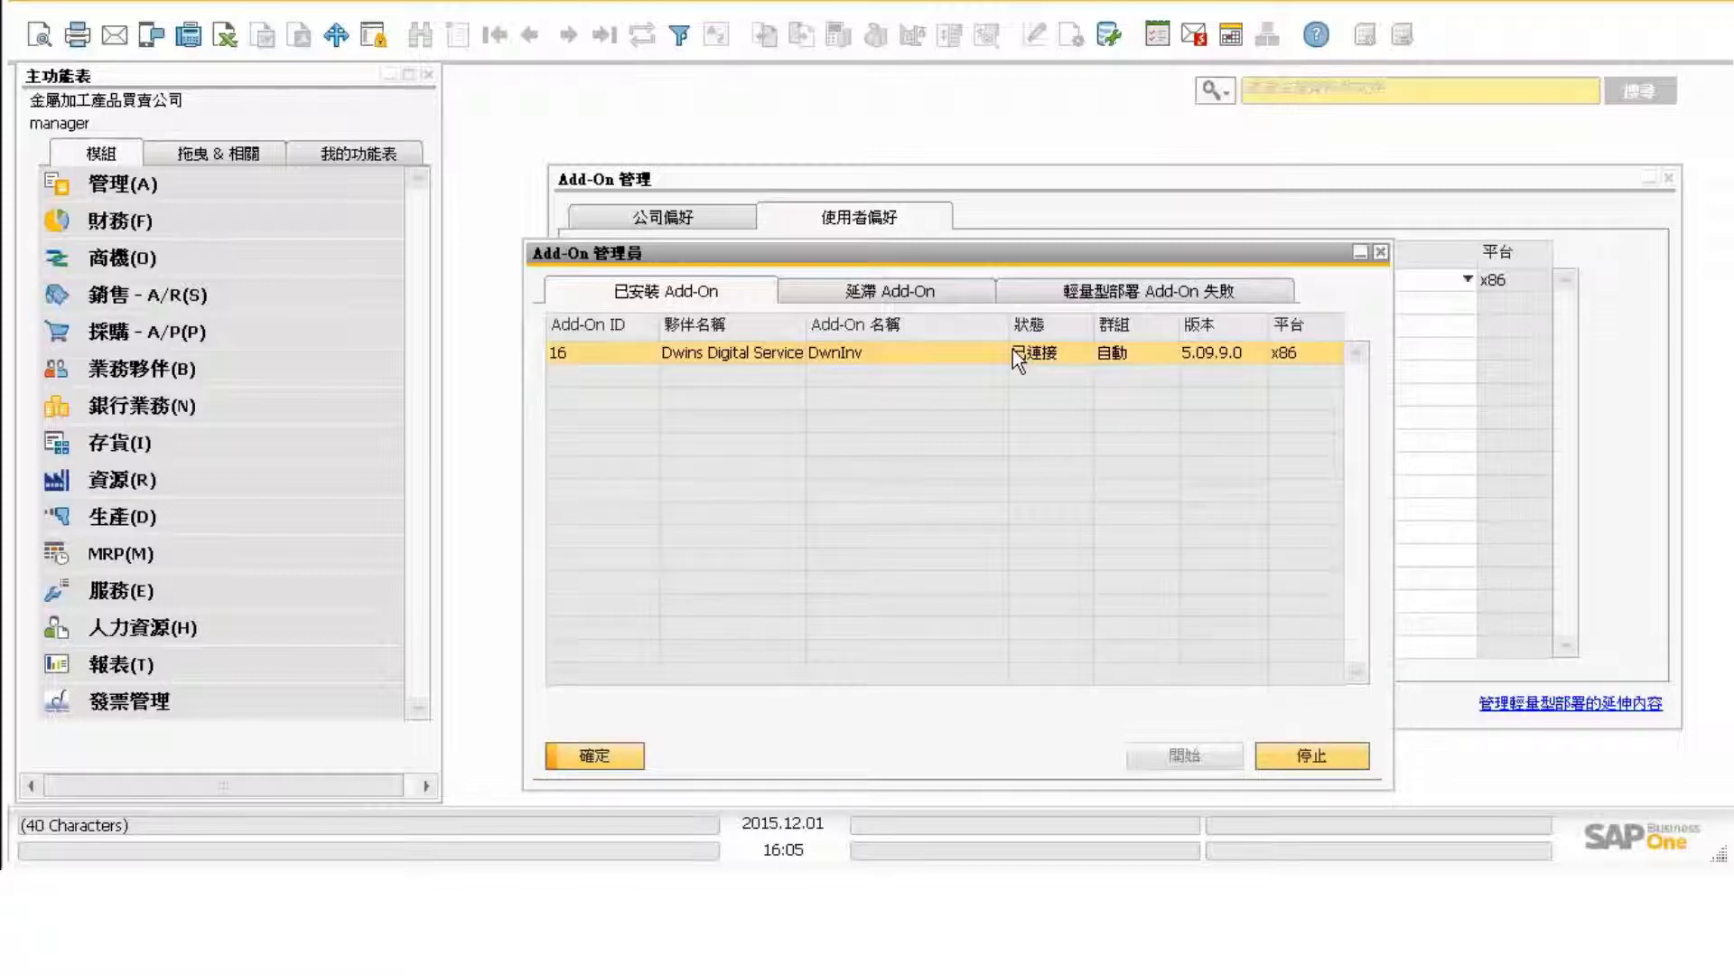